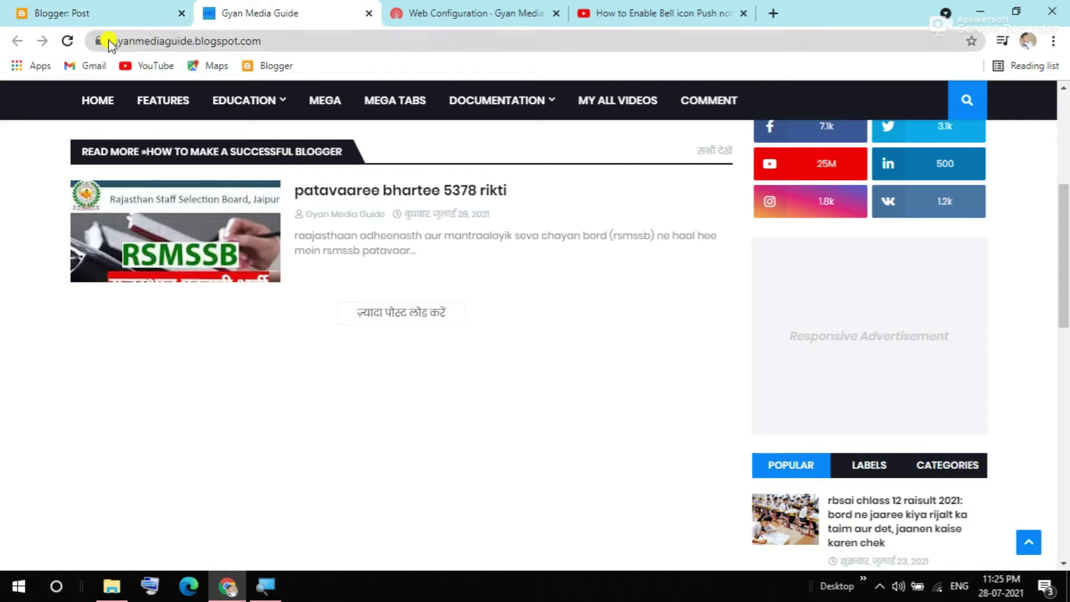
- Open the blog's Home link and copy the address of the "How to make a Successful Blogger" page
{"action": "left_click", "coordinate": [111, 104]}
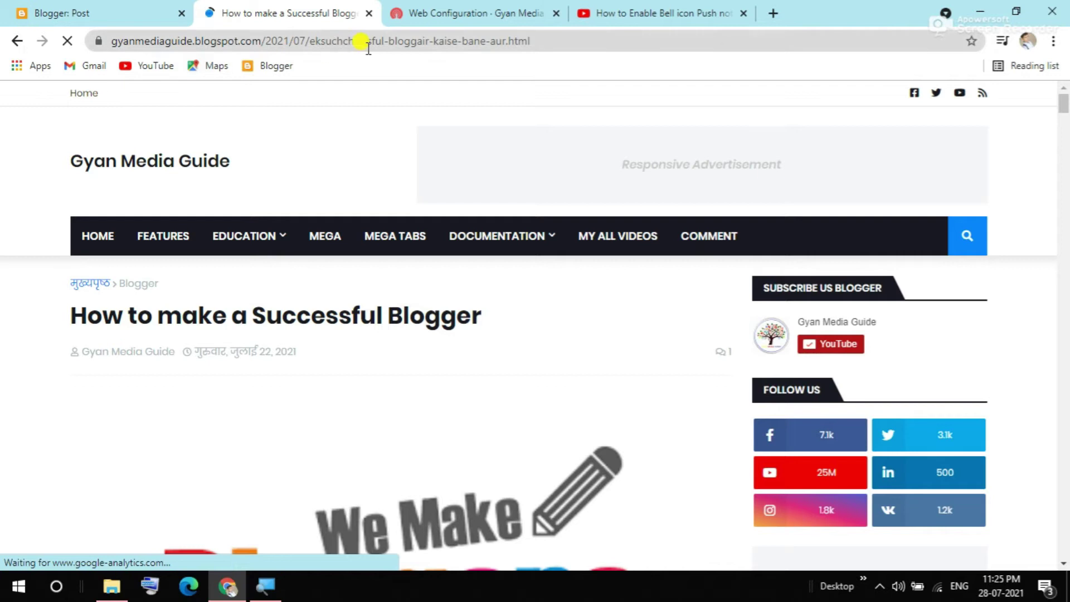
{"action": "left_click_drag", "start_coordinate": [554, 34], "coordinate": [87, 33]}
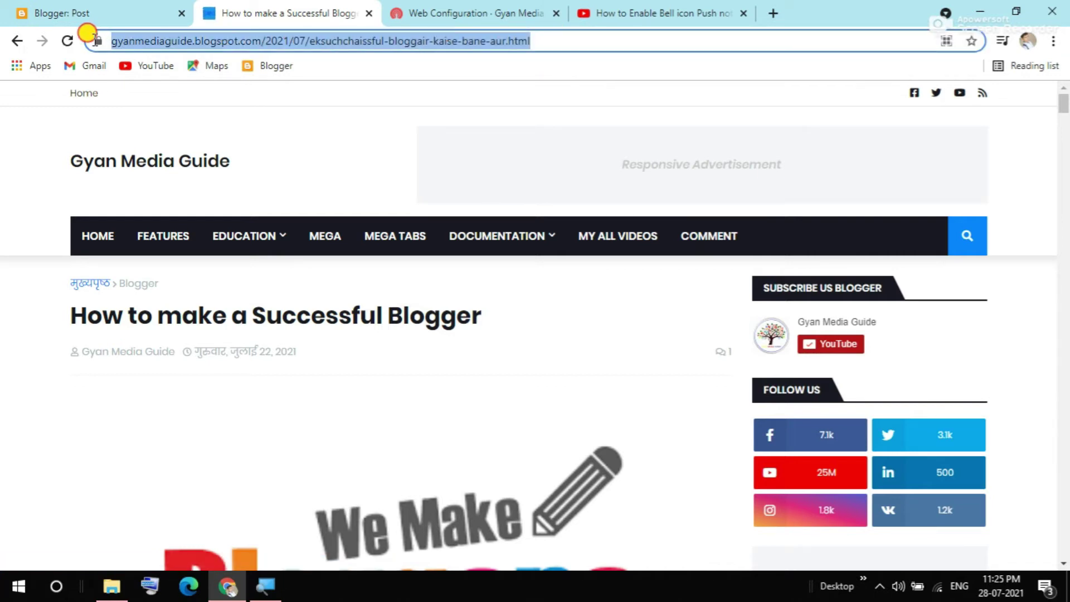
{"action": "right_click", "coordinate": [226, 42]}
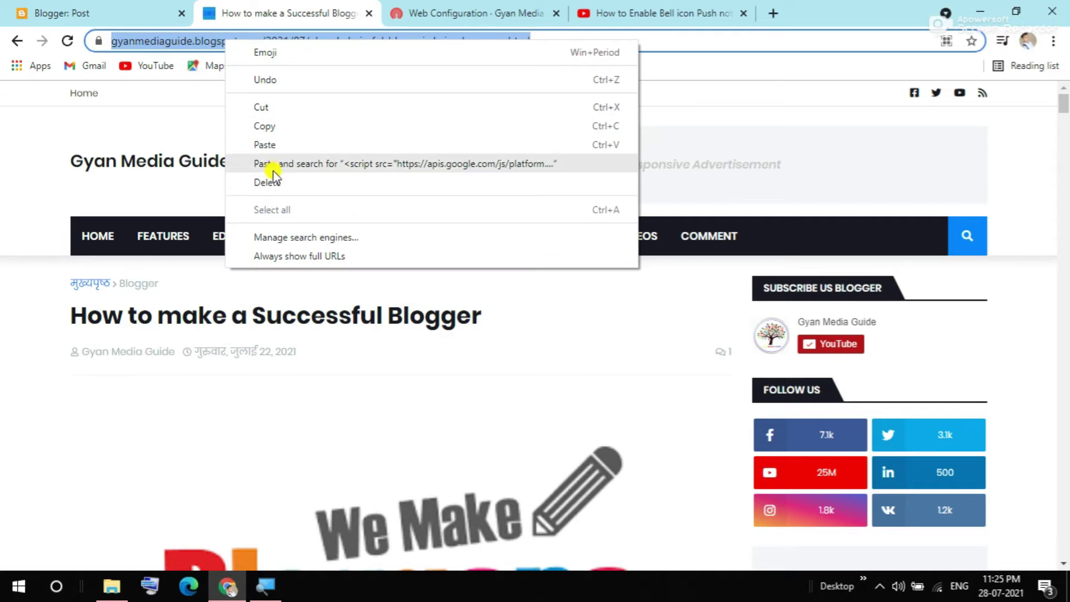
{"action": "left_click", "coordinate": [274, 127]}
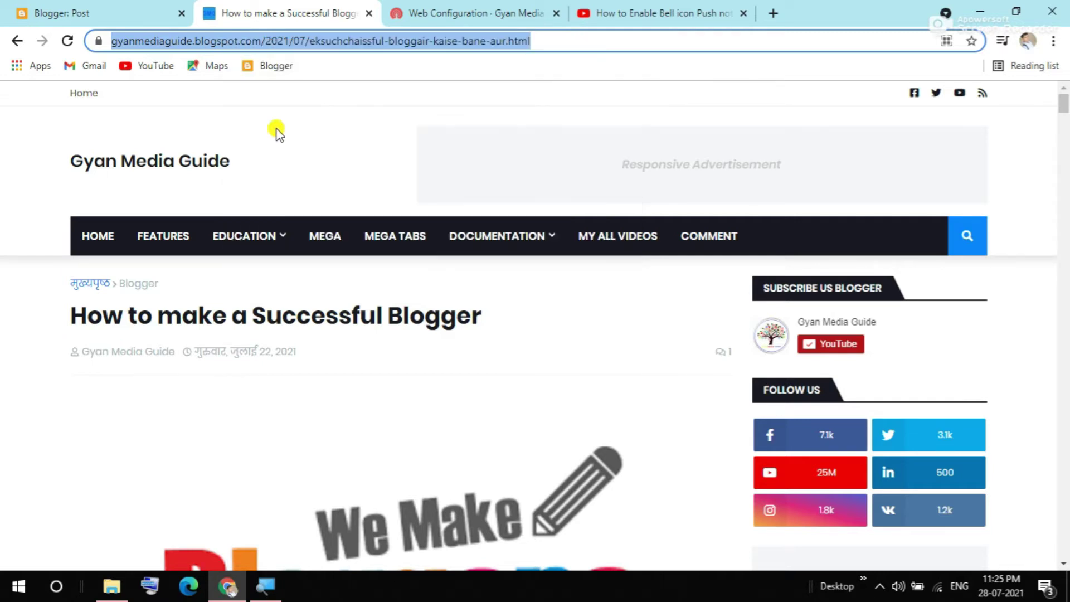
- Open the Gyan Media Guide home page from the Blogger dashboard and copy its web address
{"action": "left_click", "coordinate": [148, 13]}
{"action": "left_click", "coordinate": [64, 490]}
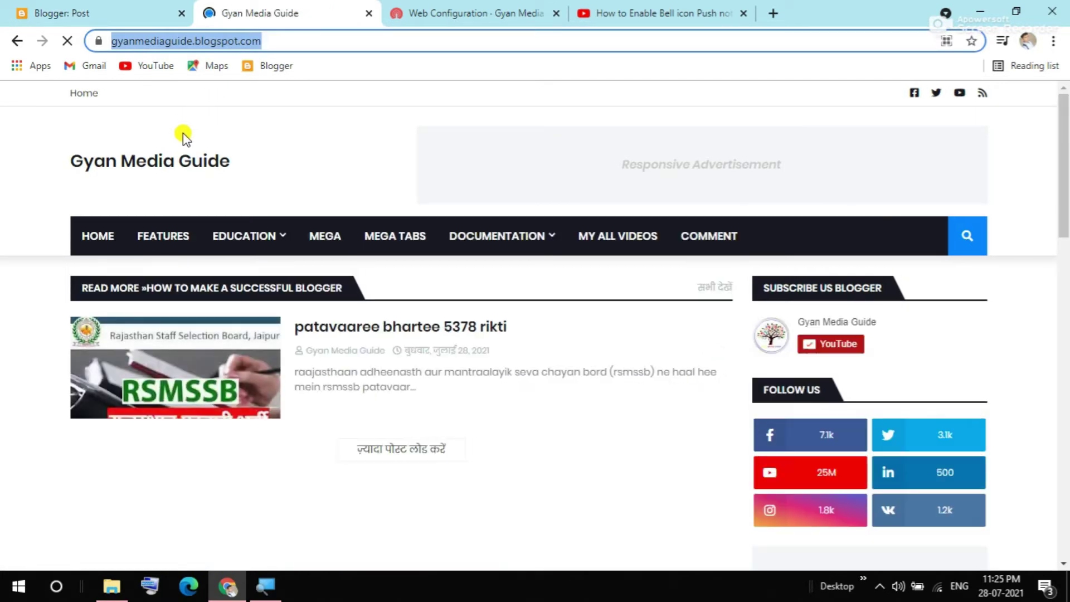
{"action": "scroll", "coordinate": [215, 338], "scroll_direction": "down", "scroll_amount": 3}
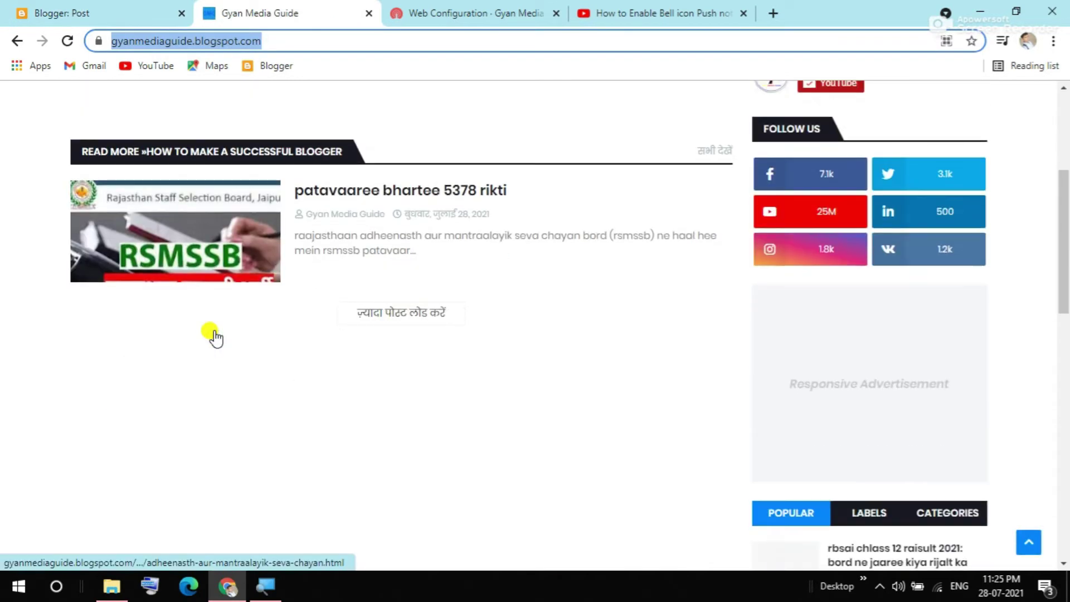
{"action": "scroll", "coordinate": [215, 335], "scroll_direction": "down", "scroll_amount": 5}
{"action": "scroll", "coordinate": [212, 329], "scroll_direction": "up", "scroll_amount": 10}
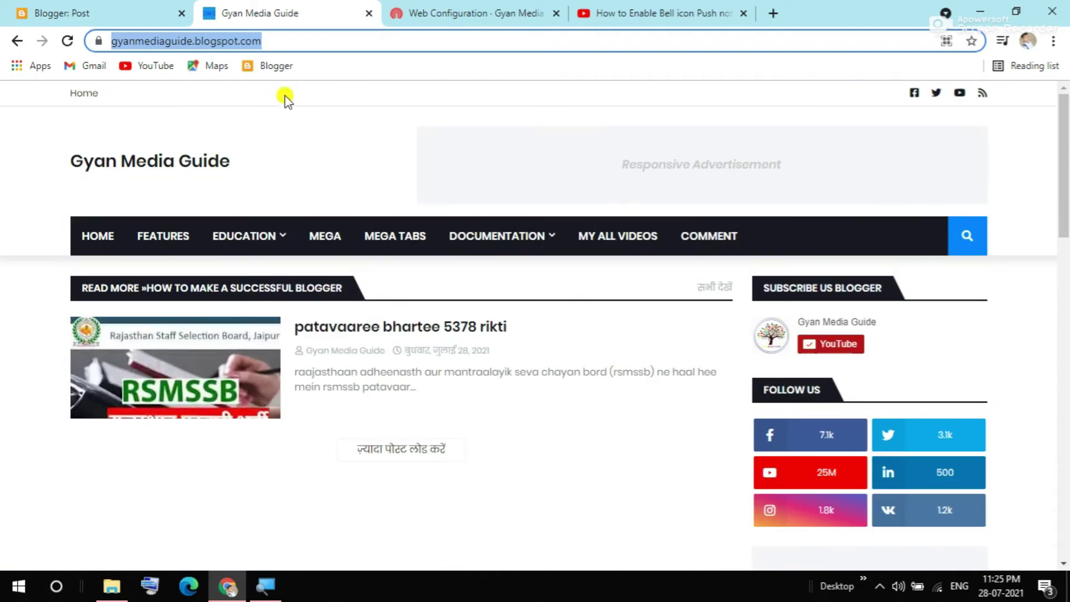
{"action": "right_click", "coordinate": [231, 44]}
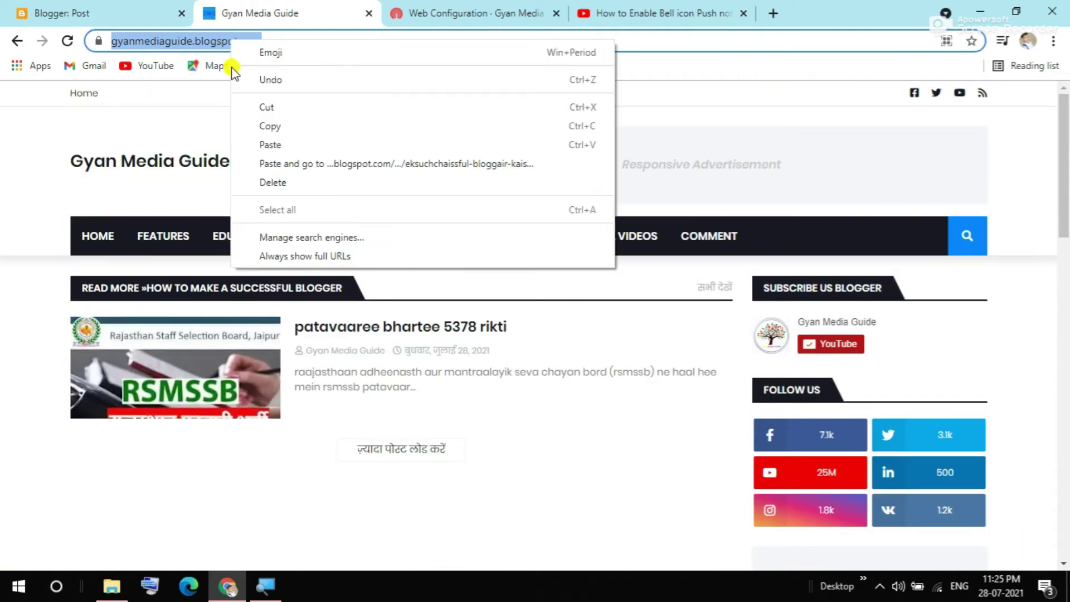
{"action": "left_click", "coordinate": [277, 126]}
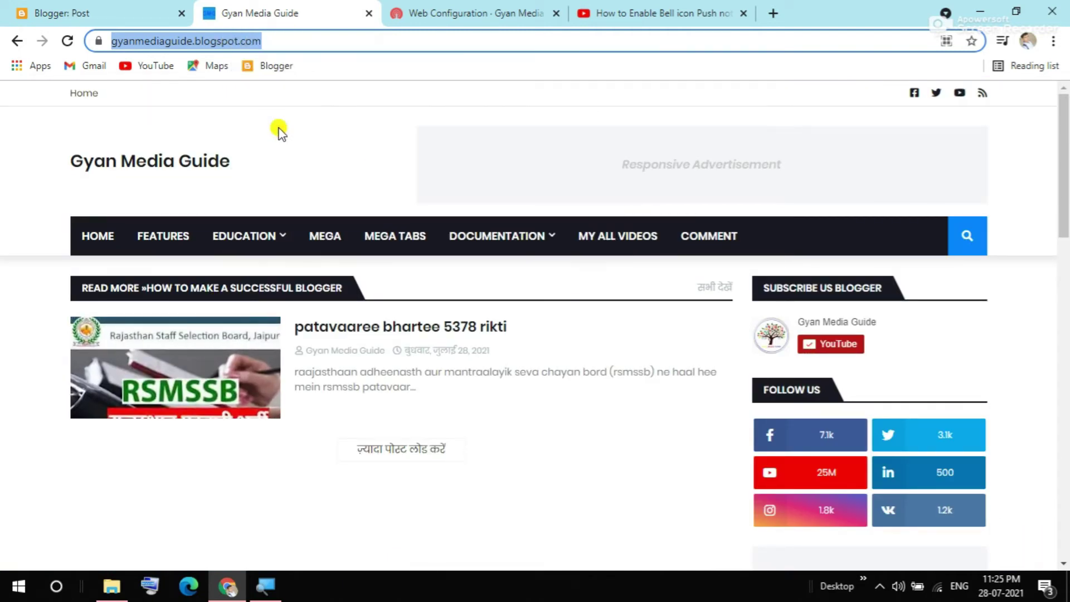
{"action": "left_click", "coordinate": [503, 7]}
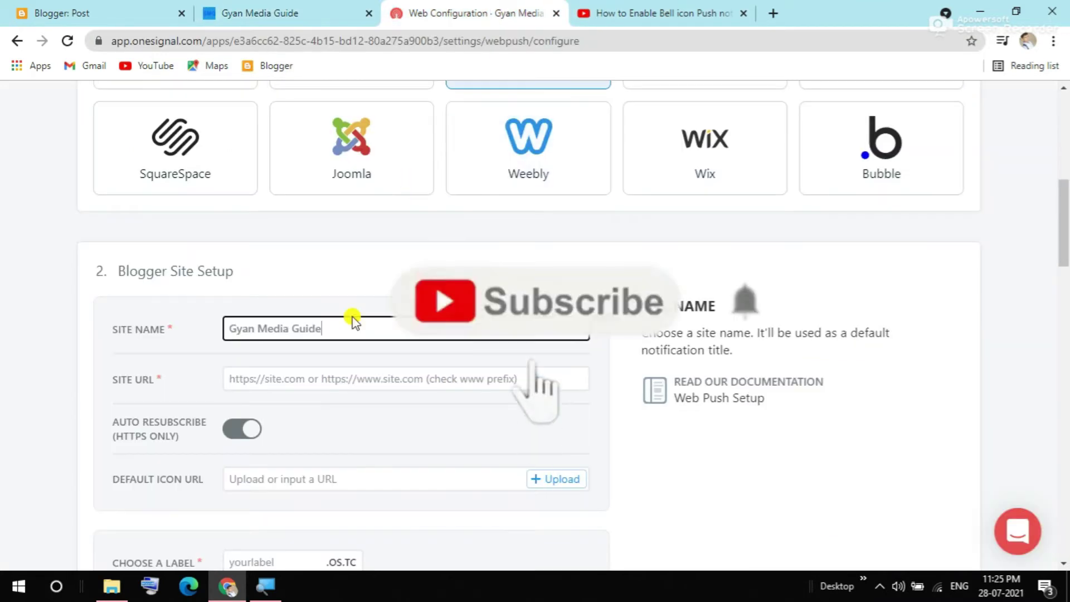
{"action": "left_click", "coordinate": [330, 377]}
{"action": "right_click", "coordinate": [338, 383]}
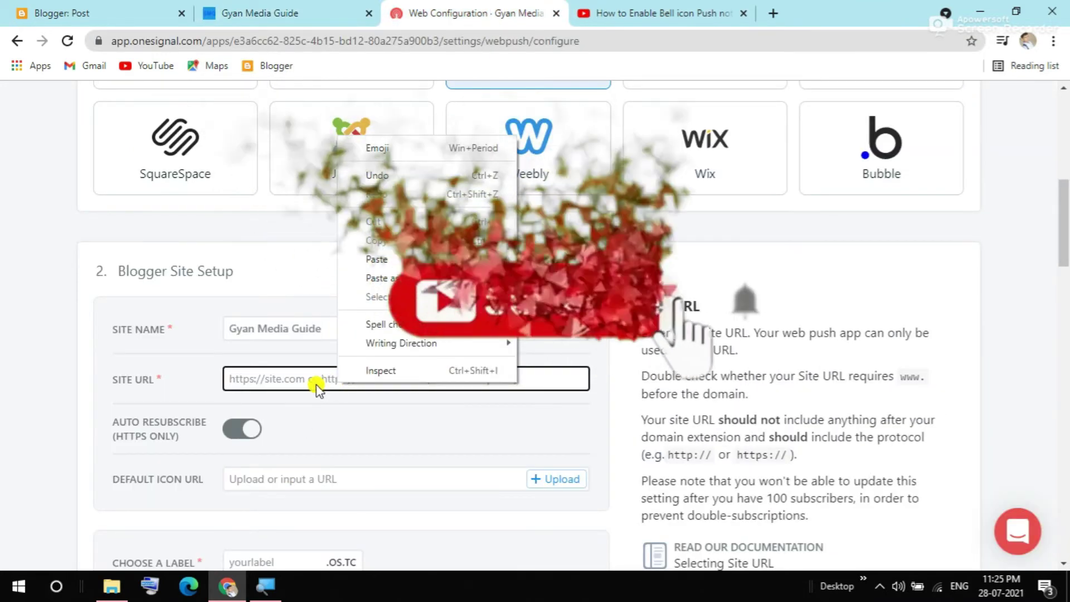
{"action": "left_click", "coordinate": [306, 413]}
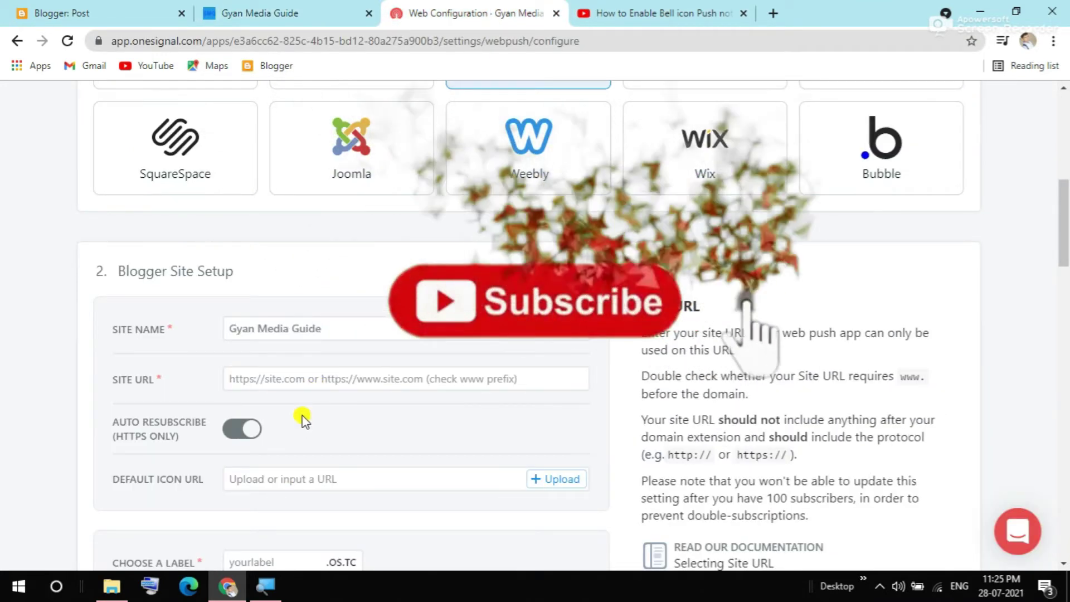
{"action": "right_click", "coordinate": [312, 379]}
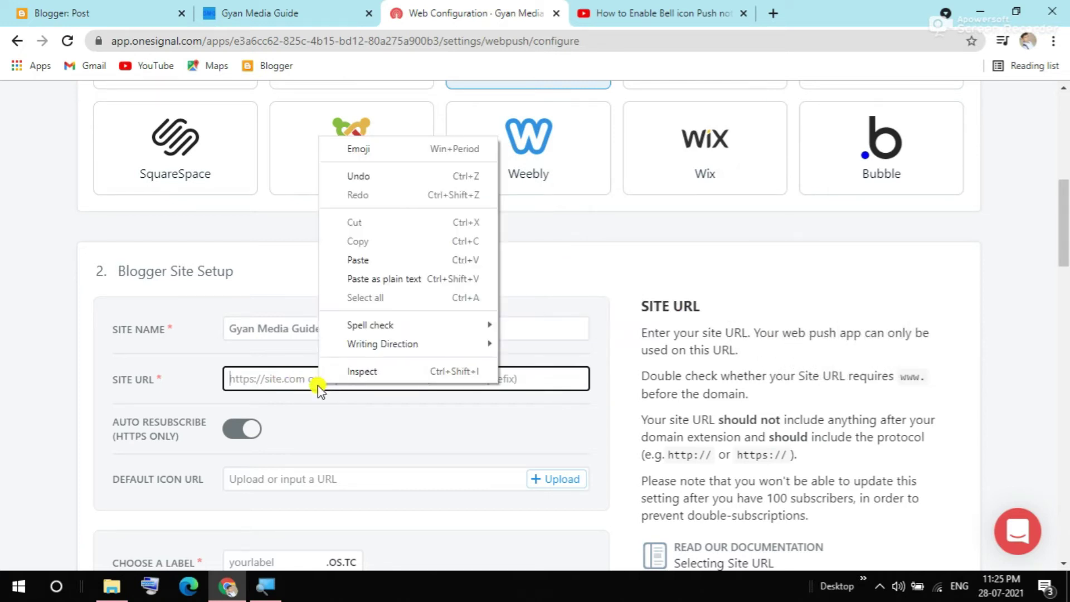
{"action": "left_click", "coordinate": [362, 259]}
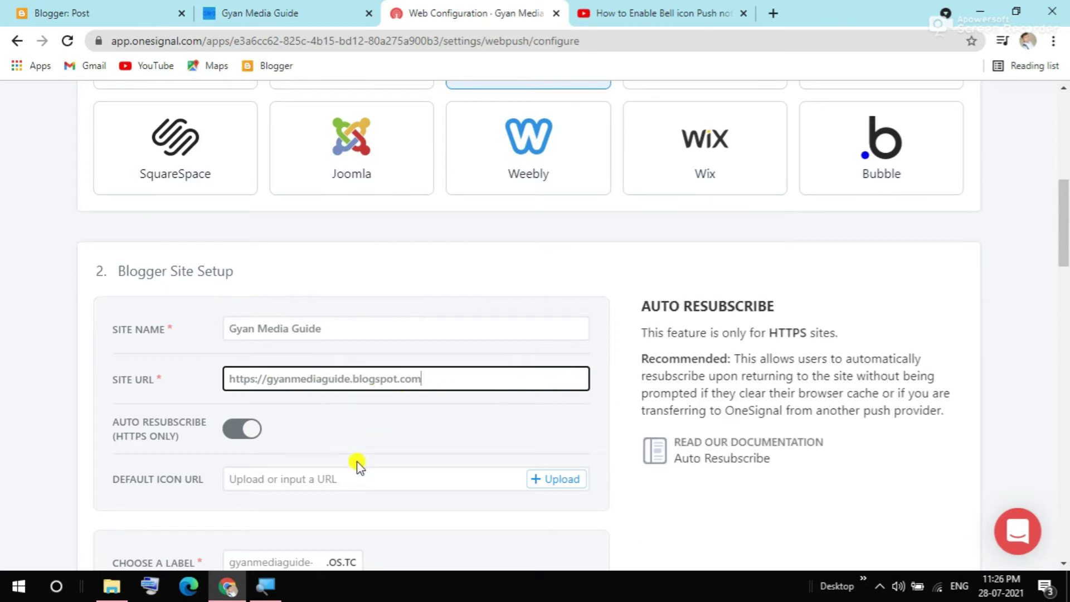
- Review the web push configuration, covering Blogger site setup, permission prompts, the welcome notification and the advanced push settings
{"action": "scroll", "coordinate": [362, 465], "scroll_direction": "down", "scroll_amount": 2}
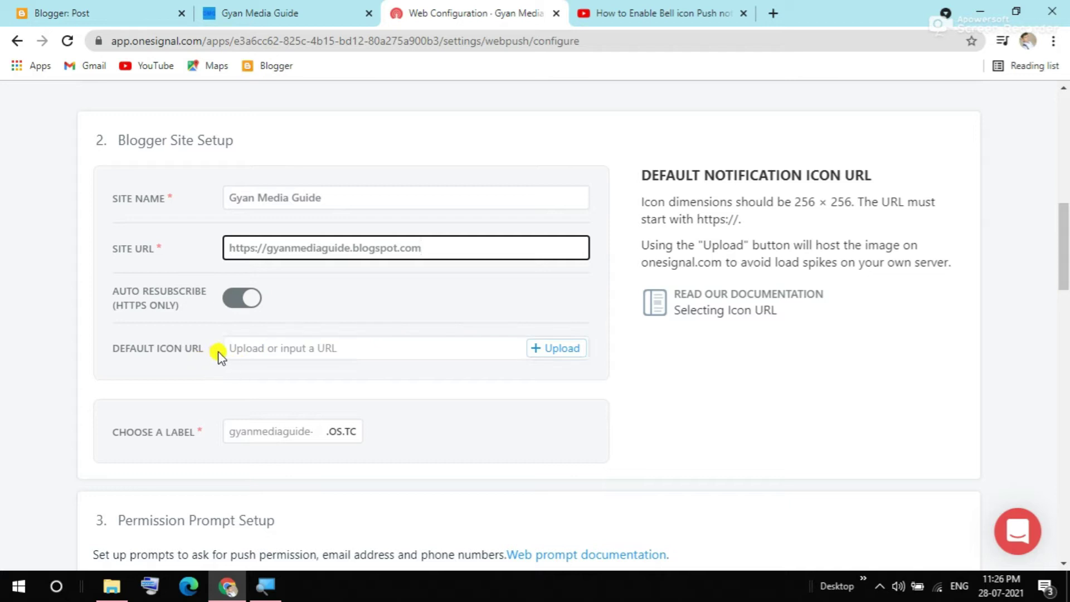
{"action": "left_click", "coordinate": [245, 300]}
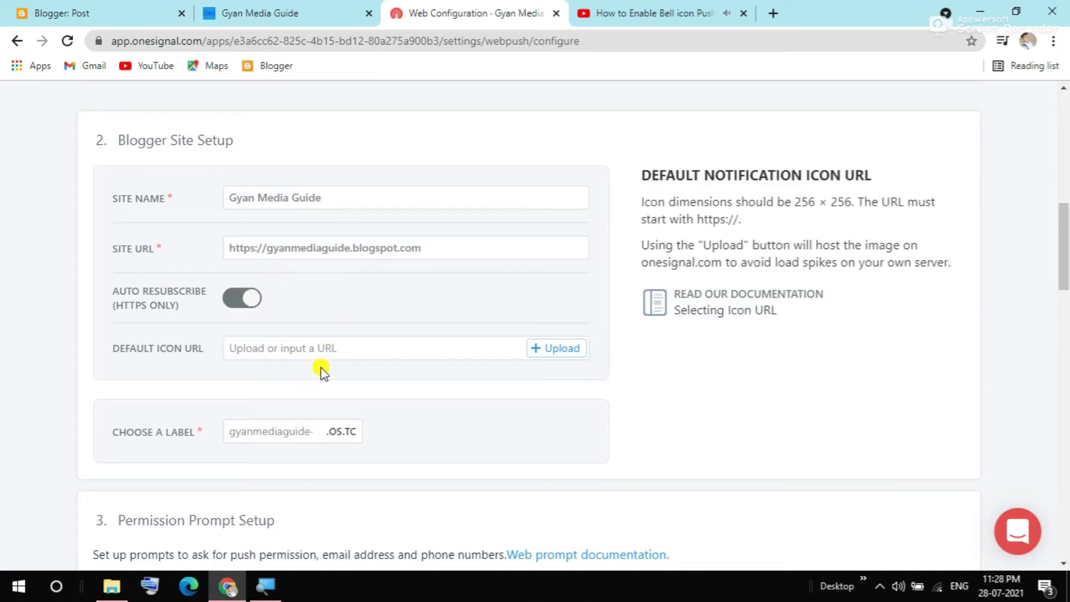
{"action": "scroll", "coordinate": [273, 368], "scroll_direction": "down", "scroll_amount": 2}
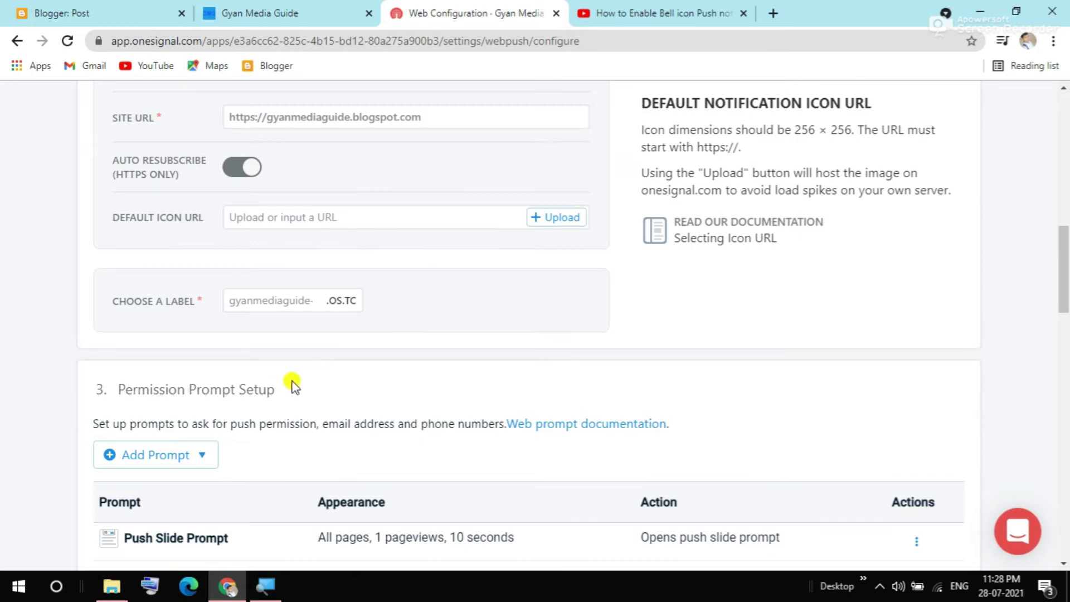
{"action": "scroll", "coordinate": [281, 383], "scroll_direction": "down", "scroll_amount": 4}
{"action": "scroll", "coordinate": [267, 382], "scroll_direction": "down", "scroll_amount": 5}
{"action": "scroll", "coordinate": [263, 382], "scroll_direction": "up", "scroll_amount": 9}
{"action": "scroll", "coordinate": [258, 382], "scroll_direction": "down", "scroll_amount": 2}
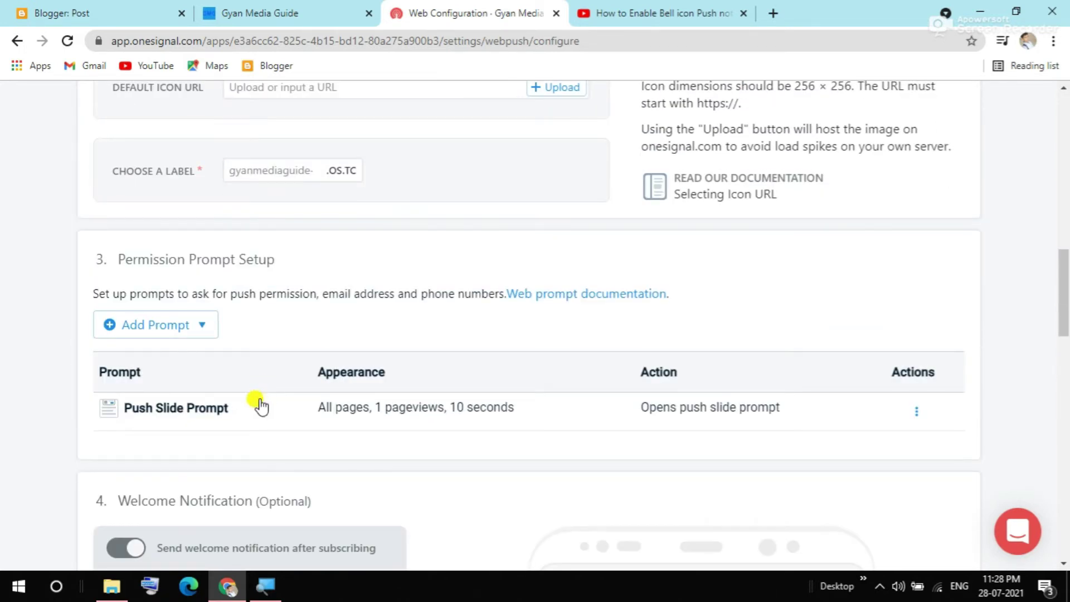
{"action": "scroll", "coordinate": [261, 414], "scroll_direction": "down", "scroll_amount": 2}
{"action": "scroll", "coordinate": [262, 411], "scroll_direction": "down", "scroll_amount": 4}
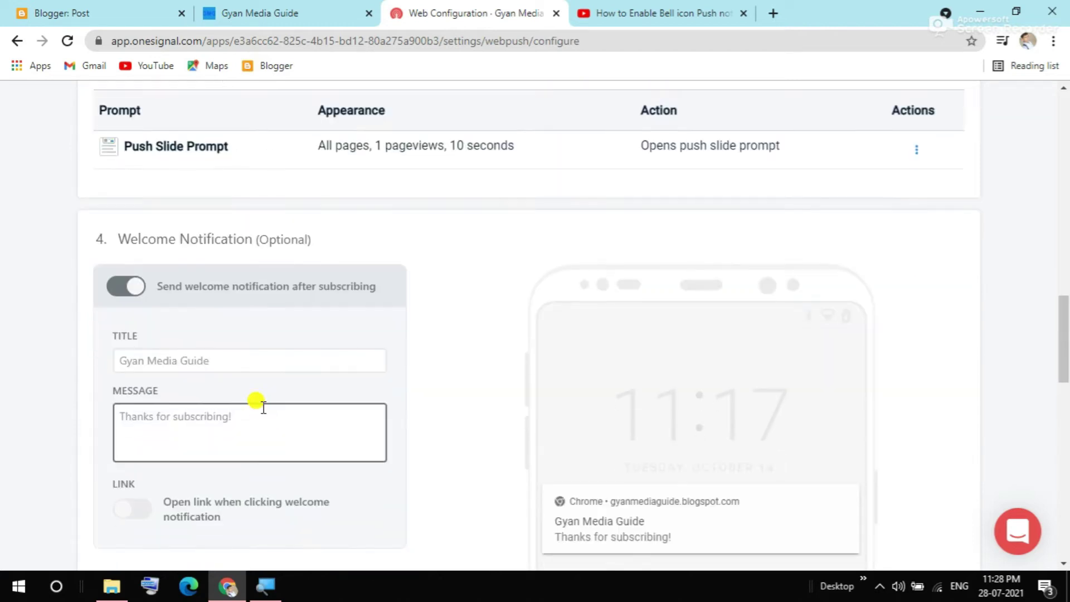
{"action": "scroll", "coordinate": [262, 411], "scroll_direction": "down", "scroll_amount": 2}
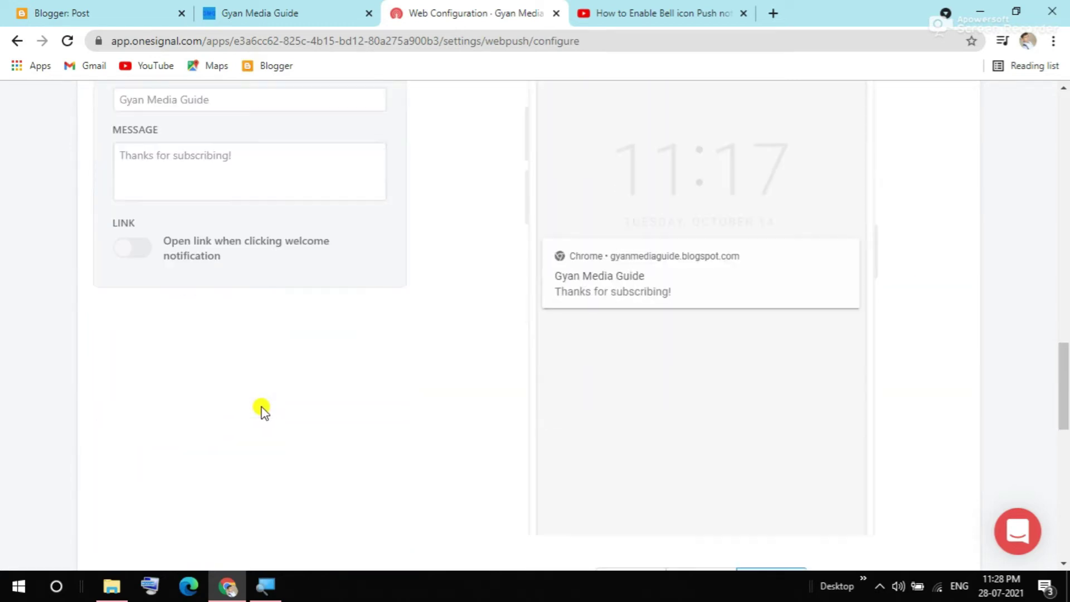
{"action": "scroll", "coordinate": [260, 410], "scroll_direction": "down", "scroll_amount": 2}
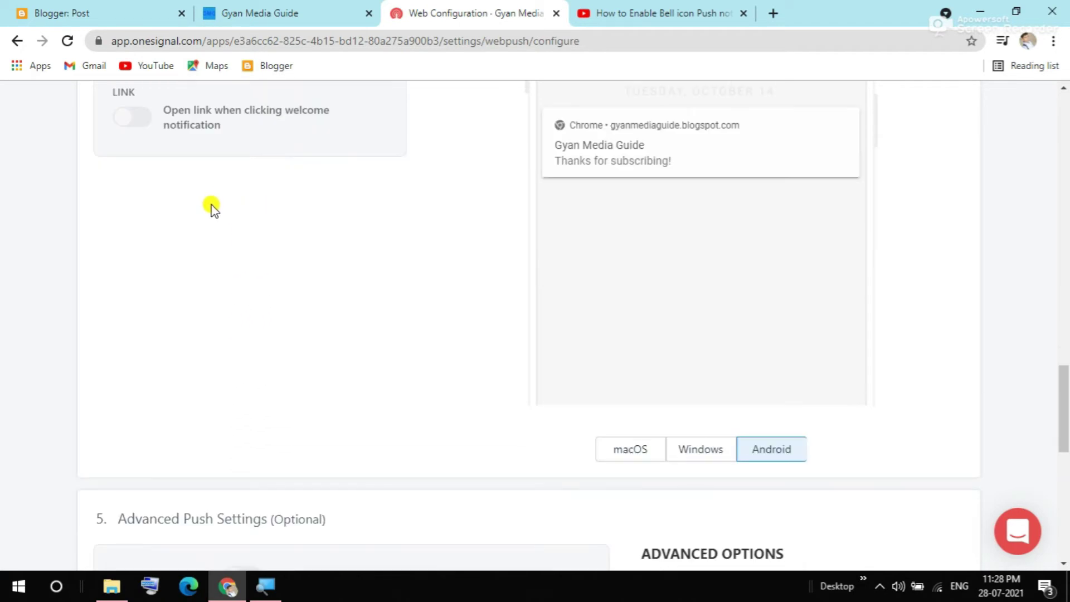
{"action": "scroll", "coordinate": [209, 209], "scroll_direction": "down", "scroll_amount": 5}
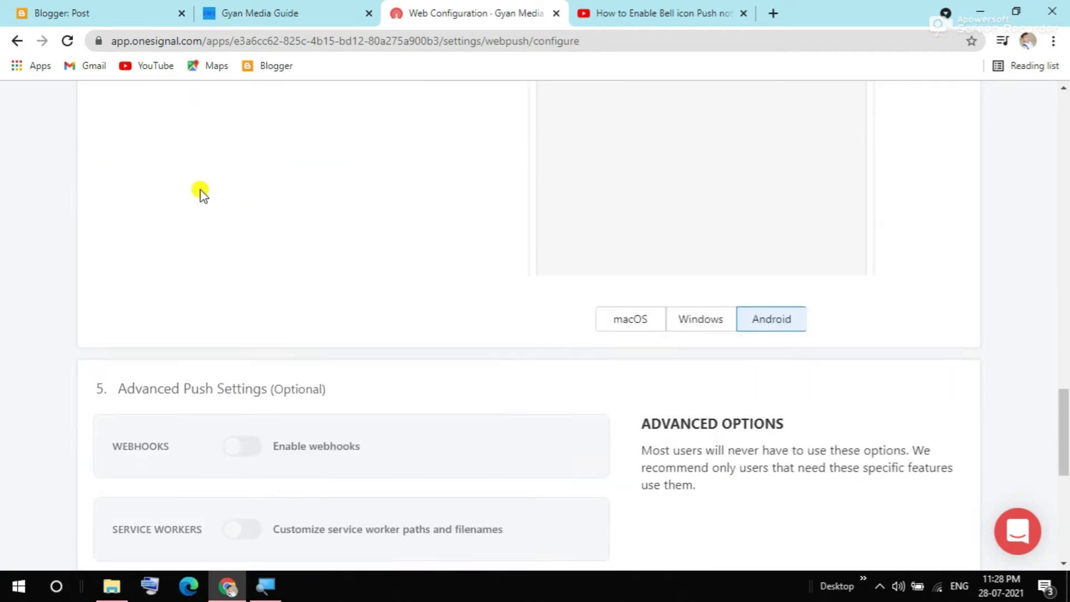
{"action": "scroll", "coordinate": [201, 192], "scroll_direction": "up", "scroll_amount": 1}
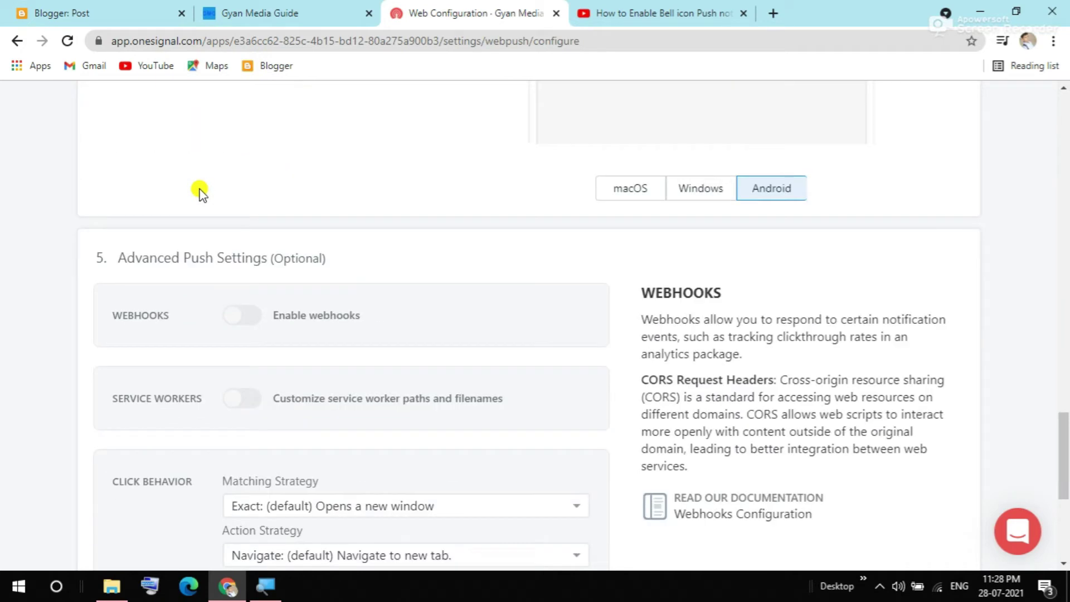
{"action": "scroll", "coordinate": [200, 191], "scroll_direction": "down", "scroll_amount": 5}
{"action": "scroll", "coordinate": [200, 191], "scroll_direction": "down", "scroll_amount": 1}
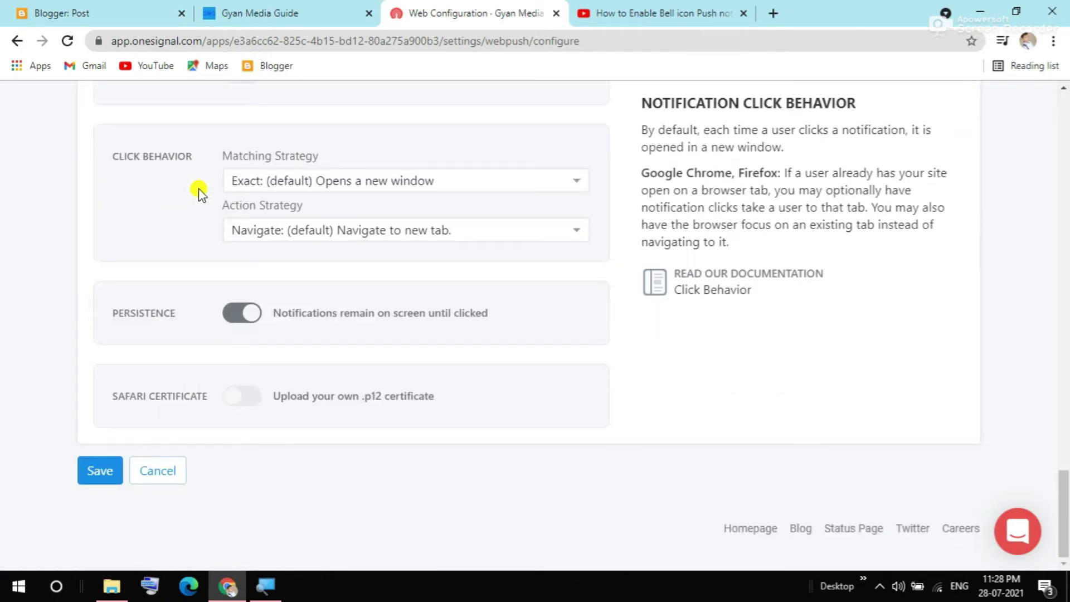
{"action": "scroll", "coordinate": [198, 189], "scroll_direction": "up", "scroll_amount": 5}
{"action": "scroll", "coordinate": [199, 188], "scroll_direction": "up", "scroll_amount": 8}
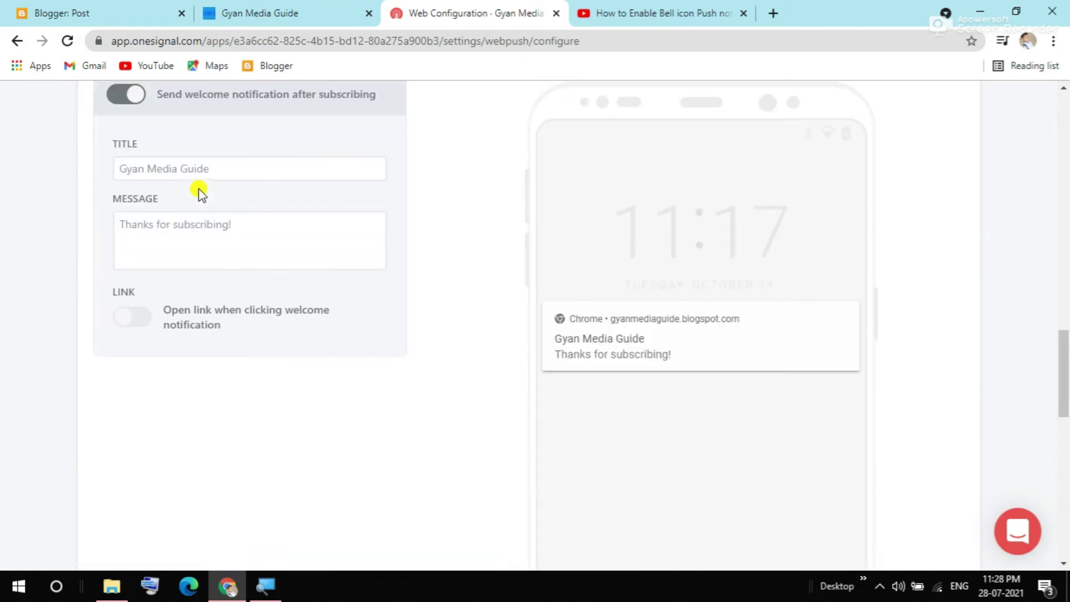
{"action": "scroll", "coordinate": [198, 189], "scroll_direction": "up", "scroll_amount": 5}
{"action": "scroll", "coordinate": [198, 193], "scroll_direction": "up", "scroll_amount": 10}
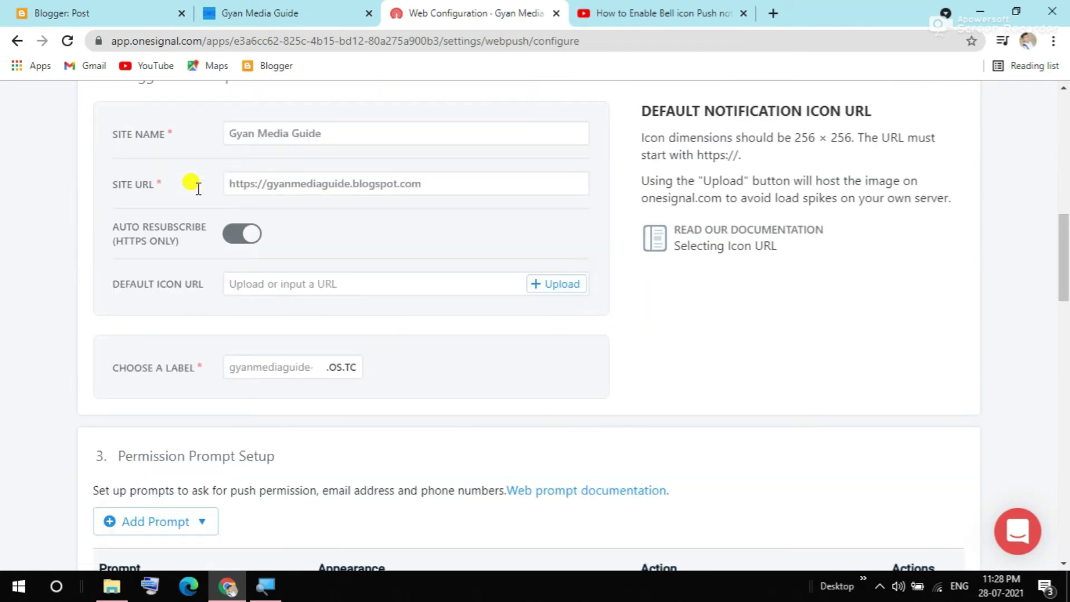
- Add a new push prompt in the Permission Prompt Setup section, opening its editor with the Subscription Bell type
{"action": "scroll", "coordinate": [197, 192], "scroll_direction": "down", "scroll_amount": 5}
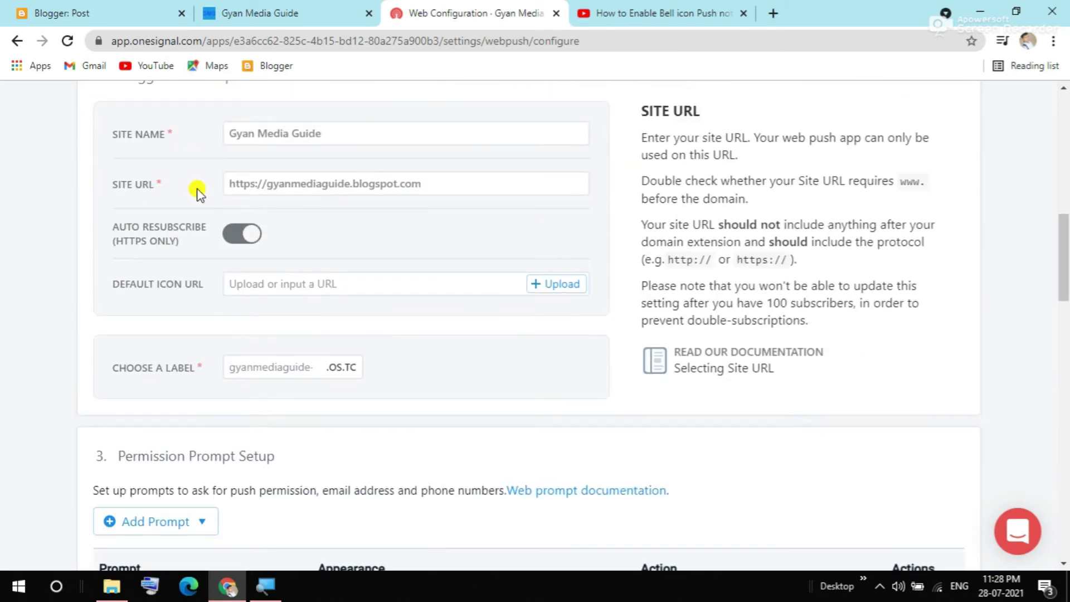
{"action": "scroll", "coordinate": [199, 191], "scroll_direction": "down", "scroll_amount": 3}
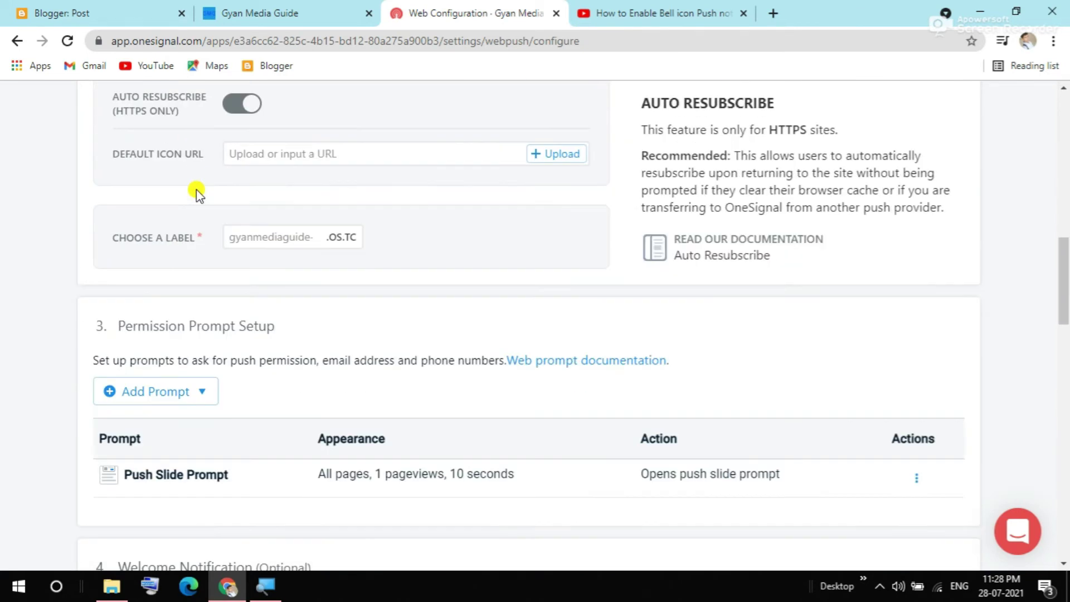
{"action": "left_click", "coordinate": [175, 396]}
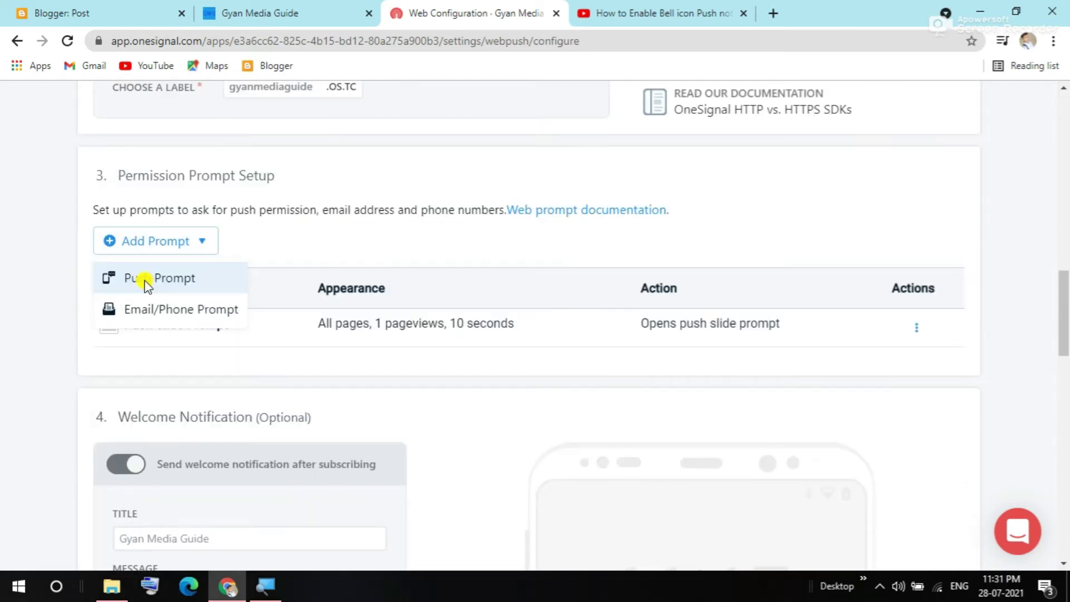
{"action": "left_click", "coordinate": [145, 280]}
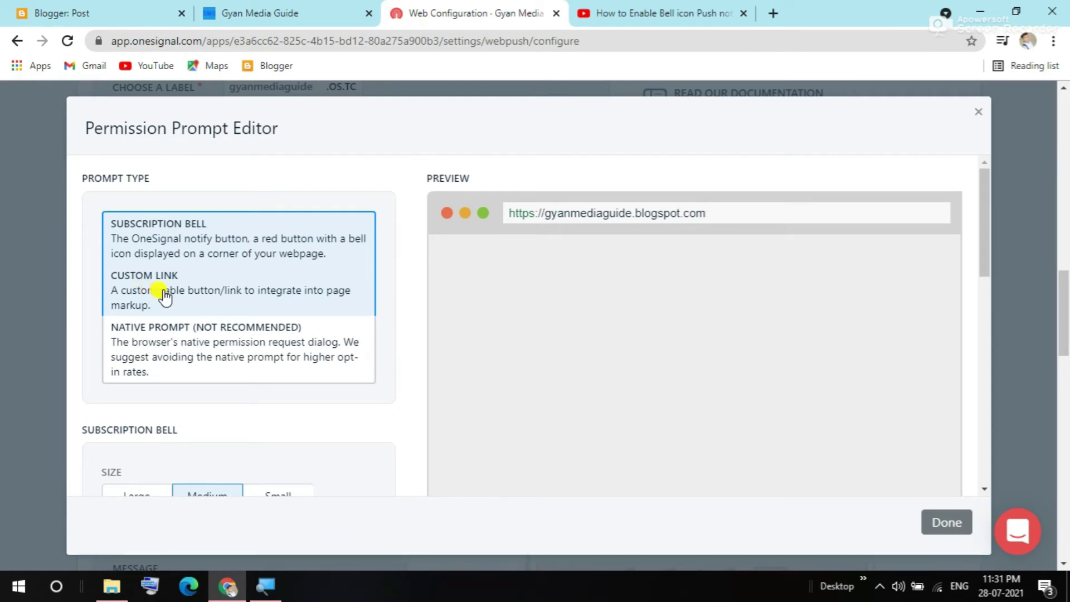
- Examine the Subscription Bell's prompt type, size, location, color, bell text and offset options along with its preview
{"action": "scroll", "coordinate": [168, 290], "scroll_direction": "down", "scroll_amount": 2}
{"action": "scroll", "coordinate": [184, 240], "scroll_direction": "up", "scroll_amount": 2}
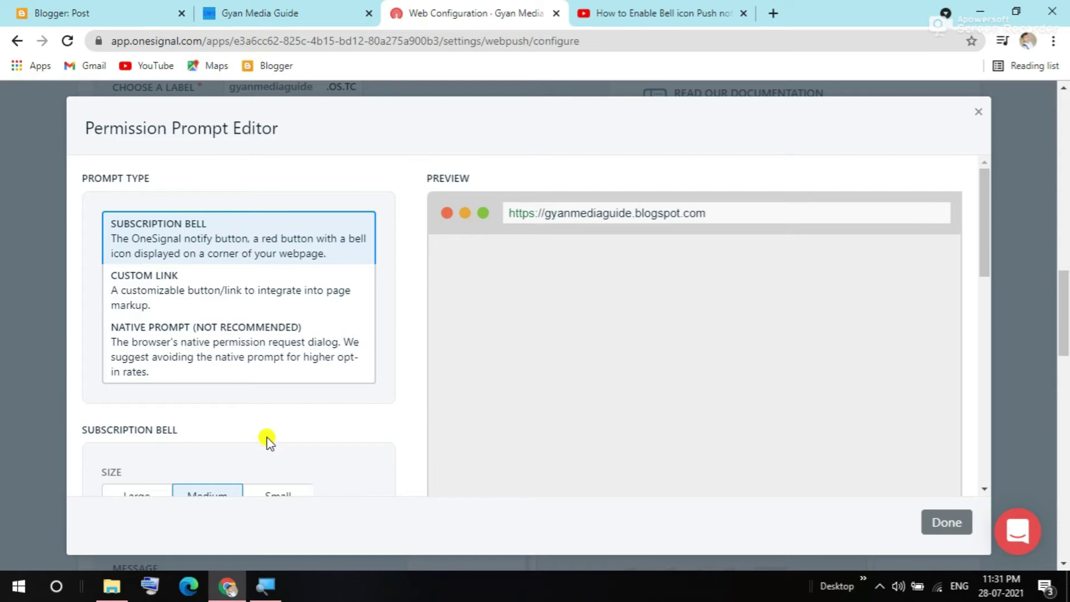
{"action": "scroll", "coordinate": [284, 427], "scroll_direction": "down", "scroll_amount": 2}
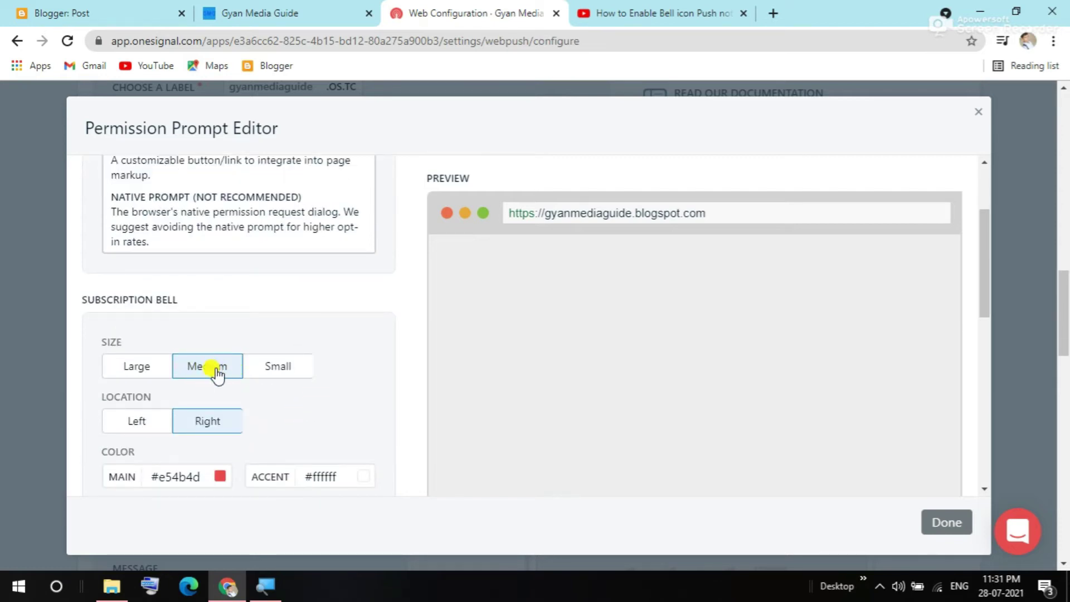
{"action": "scroll", "coordinate": [318, 375], "scroll_direction": "down", "scroll_amount": 7}
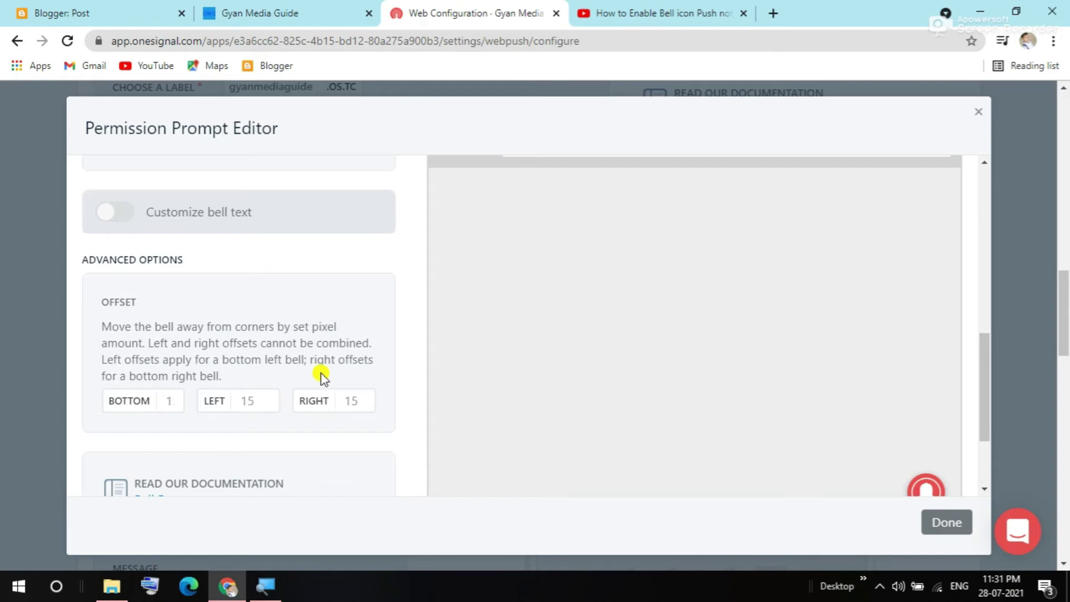
{"action": "scroll", "coordinate": [322, 376], "scroll_direction": "down", "scroll_amount": 2}
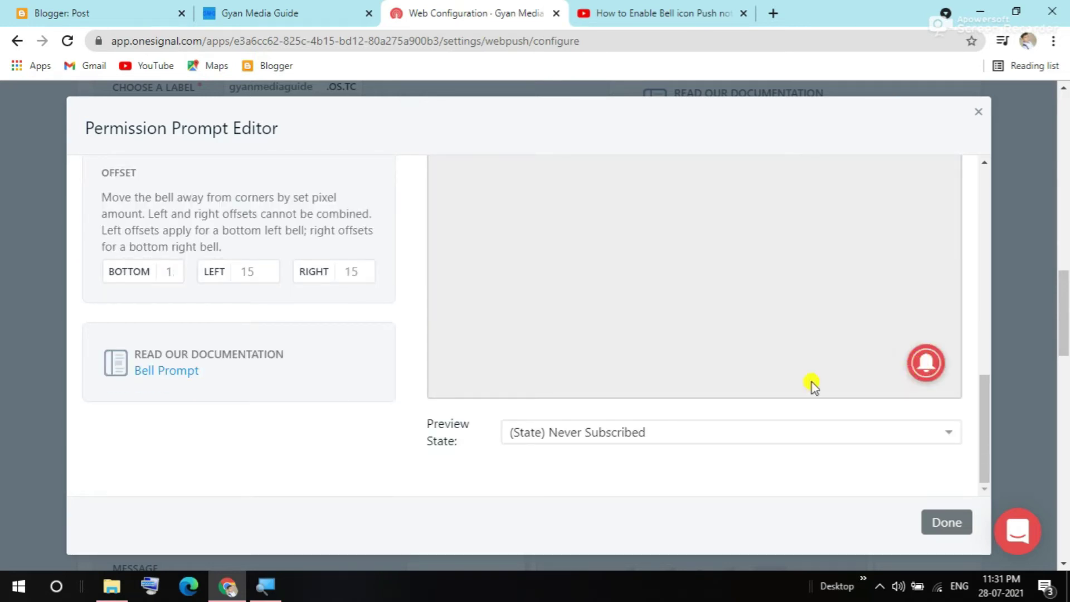
{"action": "scroll", "coordinate": [872, 362], "scroll_direction": "up", "scroll_amount": 10}
{"action": "scroll", "coordinate": [867, 356], "scroll_direction": "down", "scroll_amount": 8}
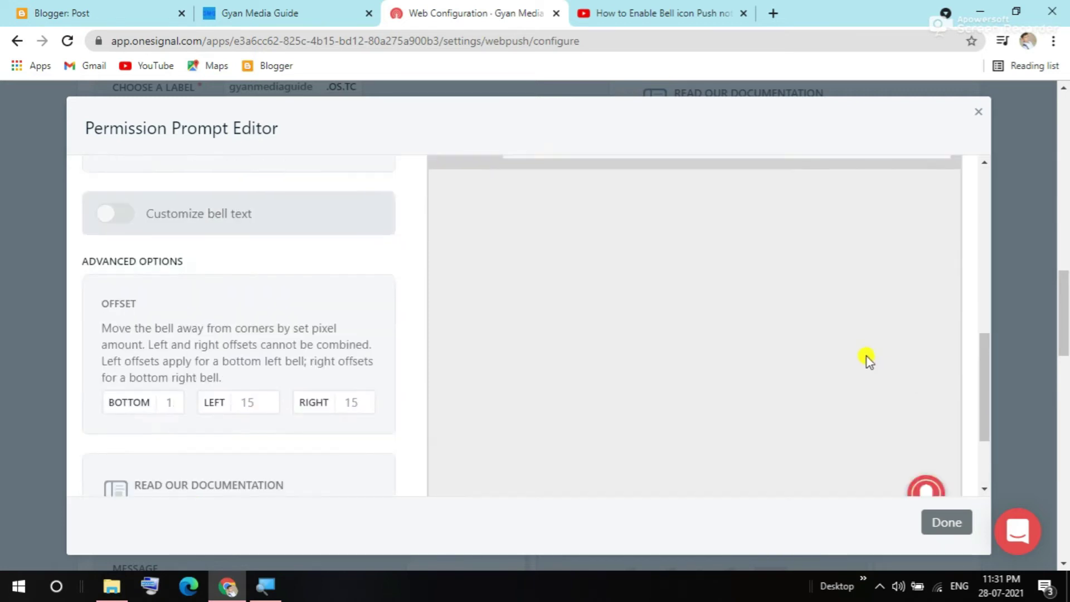
{"action": "scroll", "coordinate": [866, 360], "scroll_direction": "up", "scroll_amount": 6}
{"action": "scroll", "coordinate": [868, 361], "scroll_direction": "down", "scroll_amount": 5}
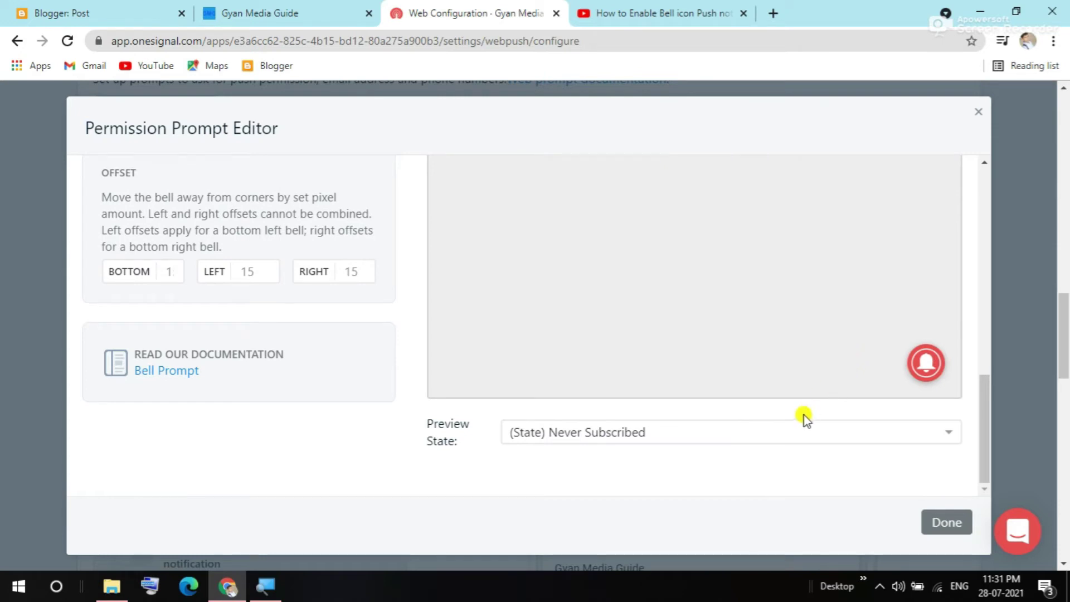
- Preview the bell in the Subscribed and Opted Out states, ending on Subscribed
{"action": "left_click", "coordinate": [894, 433]}
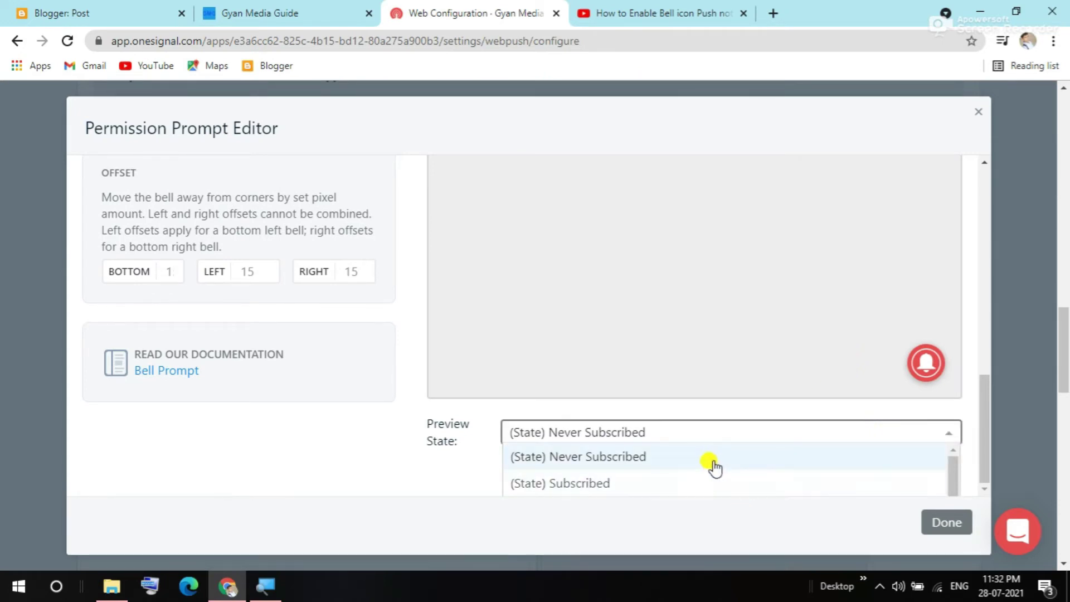
{"action": "left_click", "coordinate": [693, 482]}
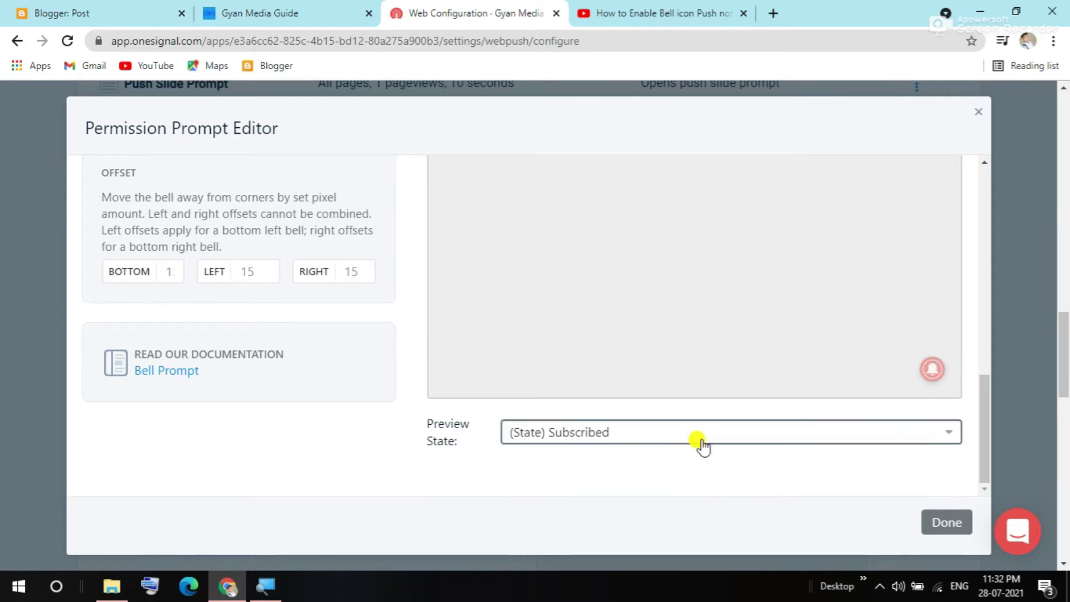
{"action": "left_click", "coordinate": [699, 440]}
{"action": "left_click", "coordinate": [690, 462]}
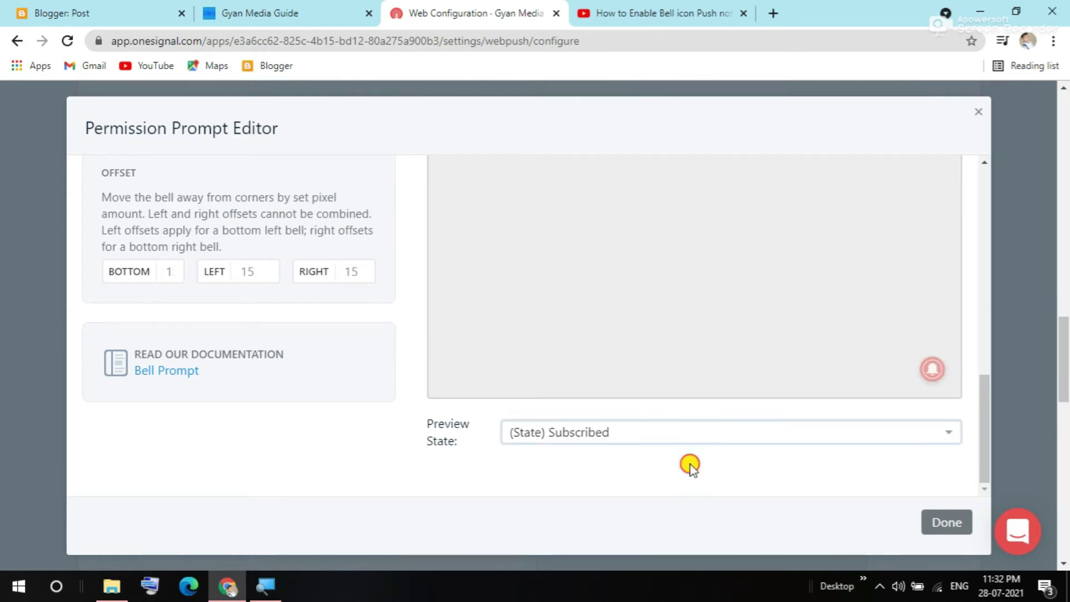
{"action": "left_click", "coordinate": [684, 435]}
{"action": "left_click", "coordinate": [651, 471]}
{"action": "left_click", "coordinate": [656, 435]}
{"action": "left_click", "coordinate": [623, 489]}
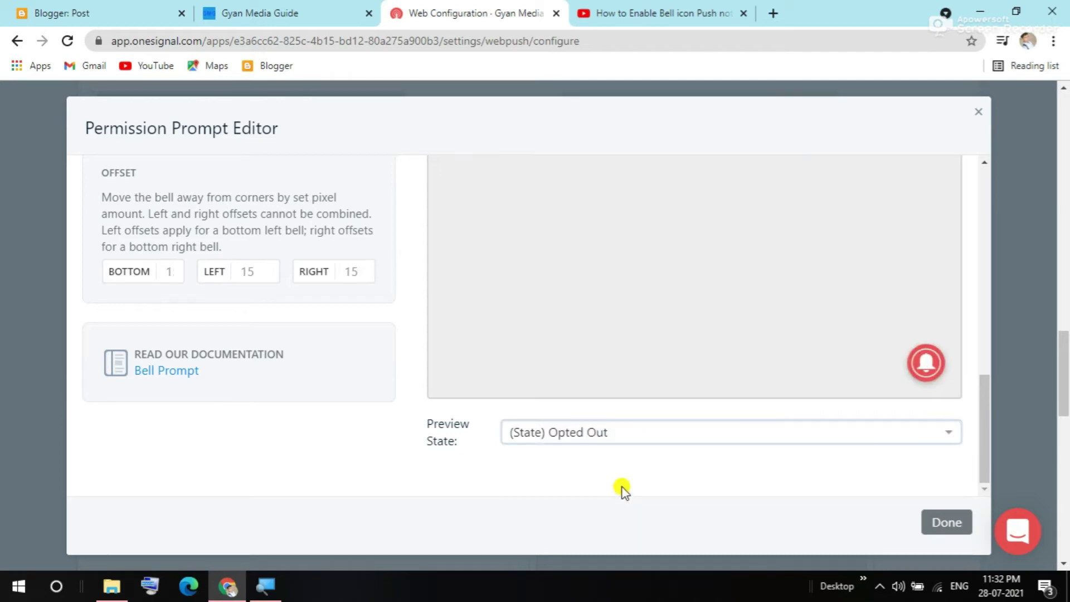
{"action": "left_click", "coordinate": [615, 436]}
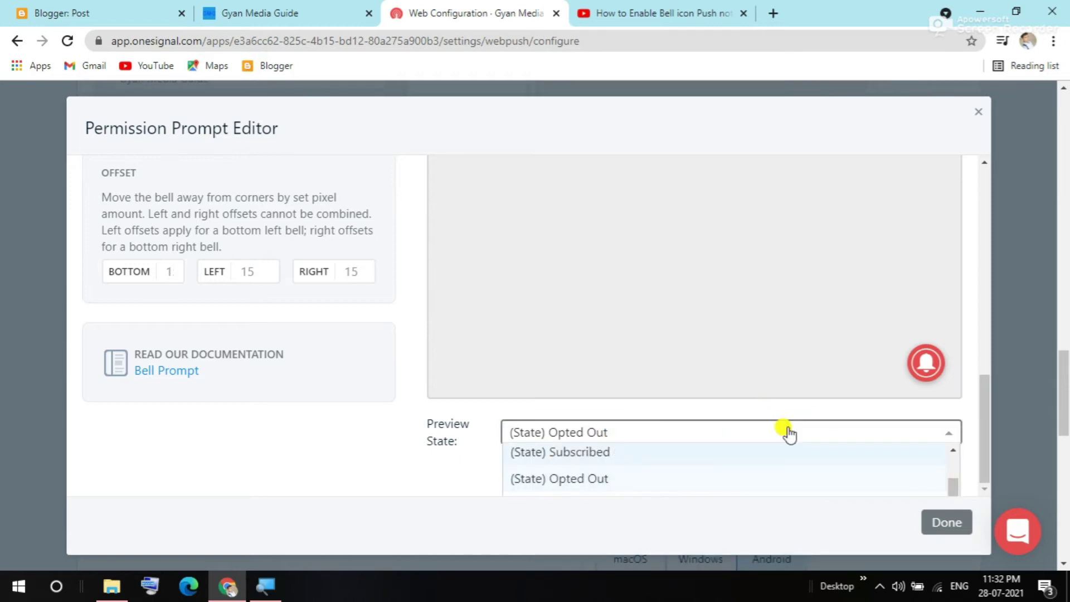
{"action": "scroll", "coordinate": [803, 513], "scroll_direction": "down", "scroll_amount": 2}
{"action": "scroll", "coordinate": [814, 508], "scroll_direction": "down", "scroll_amount": 1}
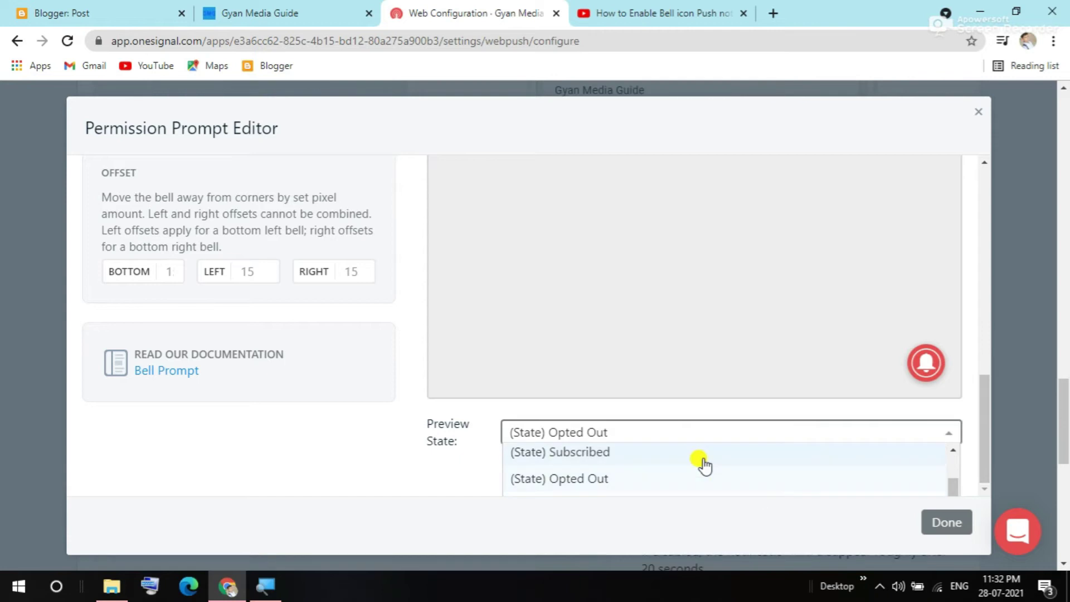
{"action": "left_click", "coordinate": [696, 462]}
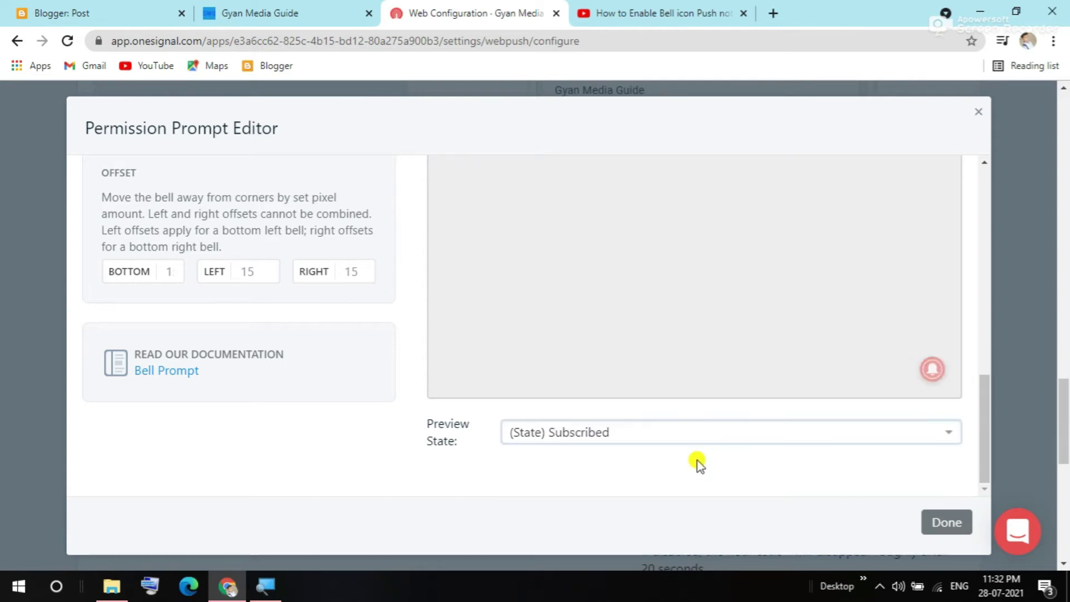
- Finish the prompt editor to add the Subscription Bell to the site's permission prompts
{"action": "left_click", "coordinate": [689, 433]}
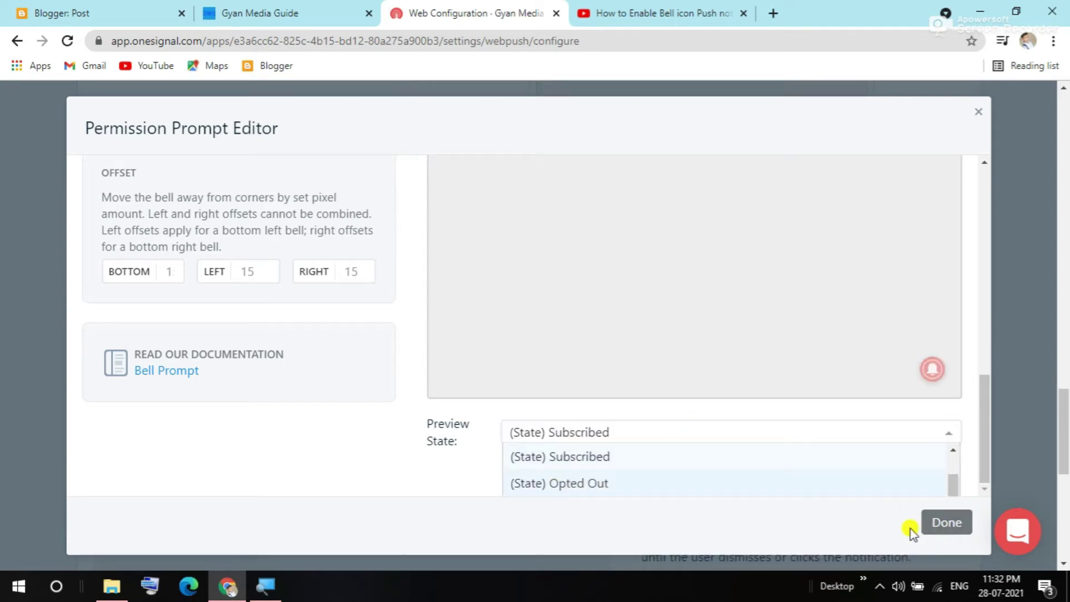
{"action": "left_click", "coordinate": [929, 526]}
{"action": "left_click", "coordinate": [929, 526]}
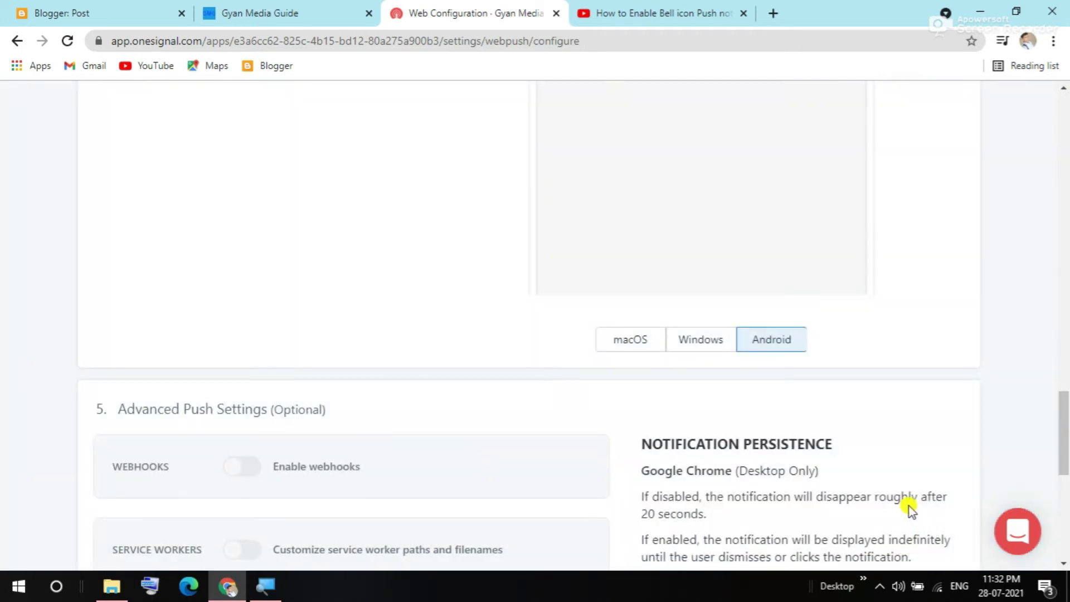
- Check the advanced push settings, the permission prompt list and the actions offered for the Subscription Bell prompt
{"action": "scroll", "coordinate": [191, 397], "scroll_direction": "down", "scroll_amount": 7}
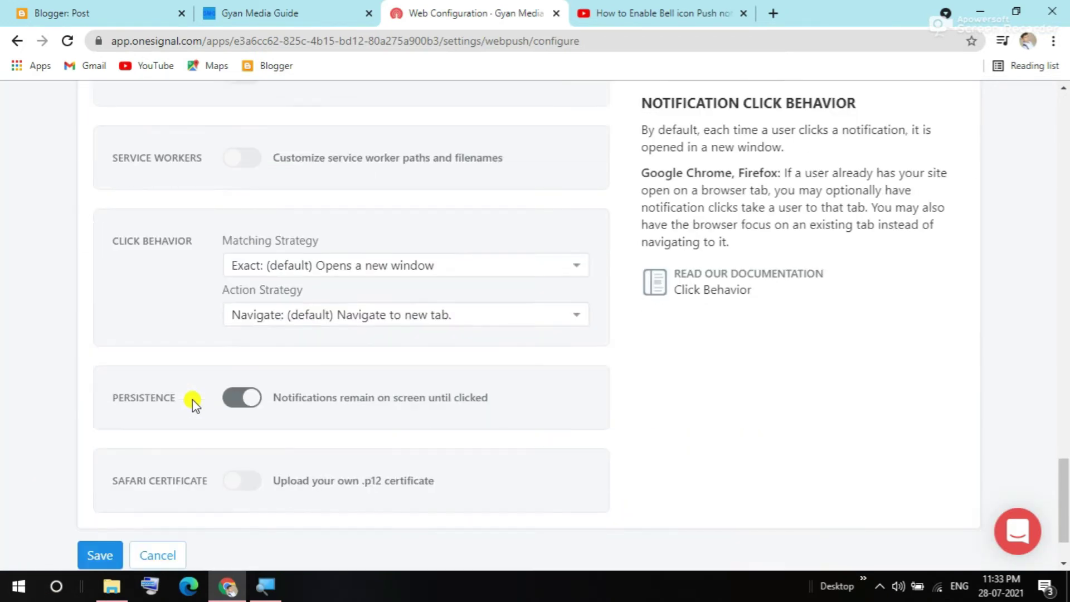
{"action": "scroll", "coordinate": [192, 401], "scroll_direction": "down", "scroll_amount": 2}
{"action": "scroll", "coordinate": [193, 395], "scroll_direction": "up", "scroll_amount": 15}
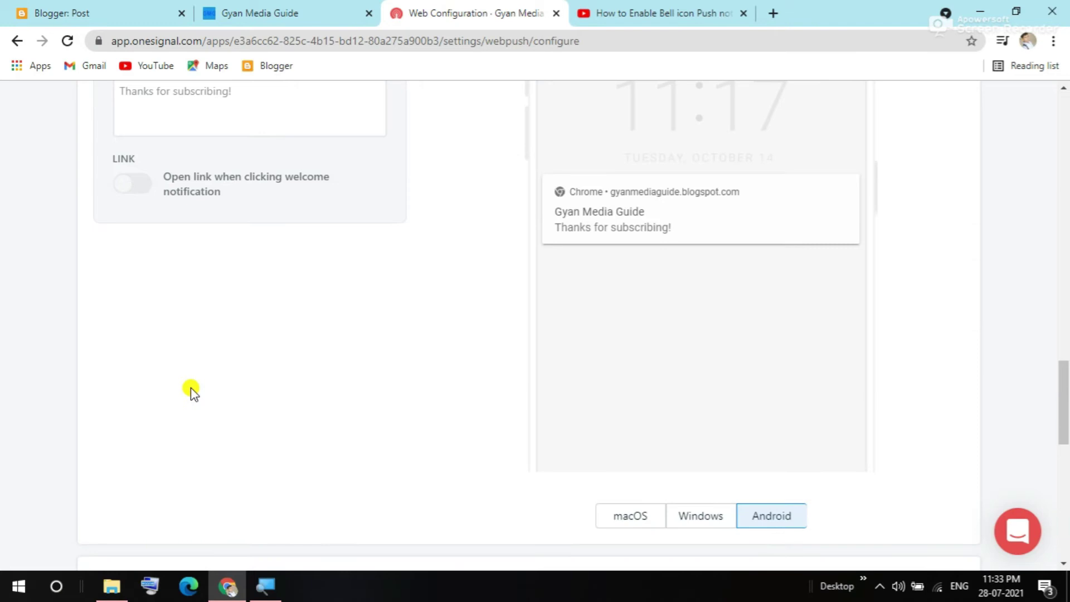
{"action": "scroll", "coordinate": [190, 387], "scroll_direction": "up", "scroll_amount": 7}
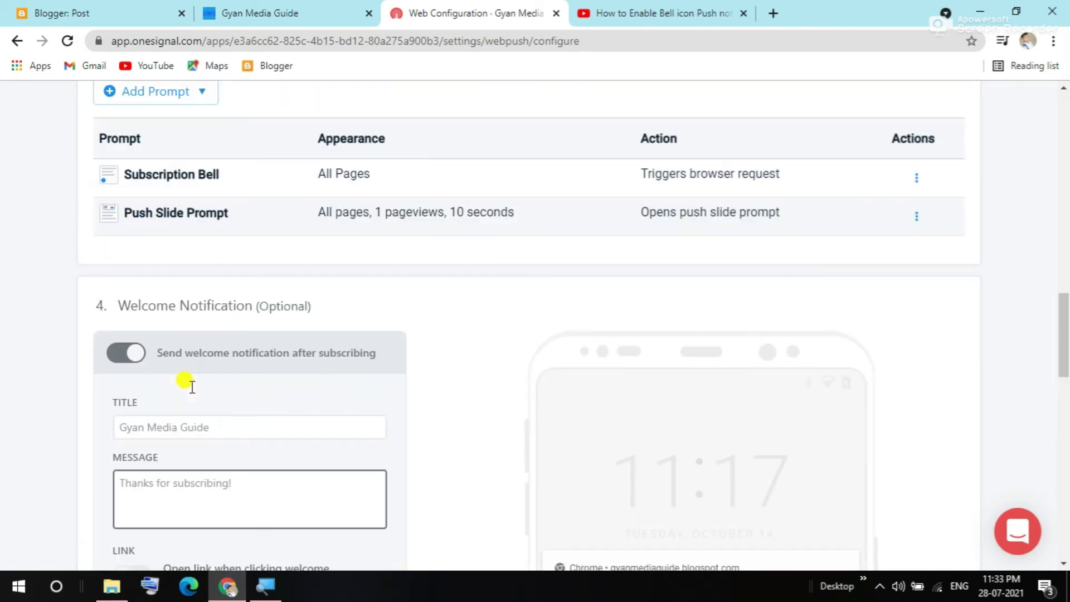
{"action": "scroll", "coordinate": [191, 389], "scroll_direction": "down", "scroll_amount": 2}
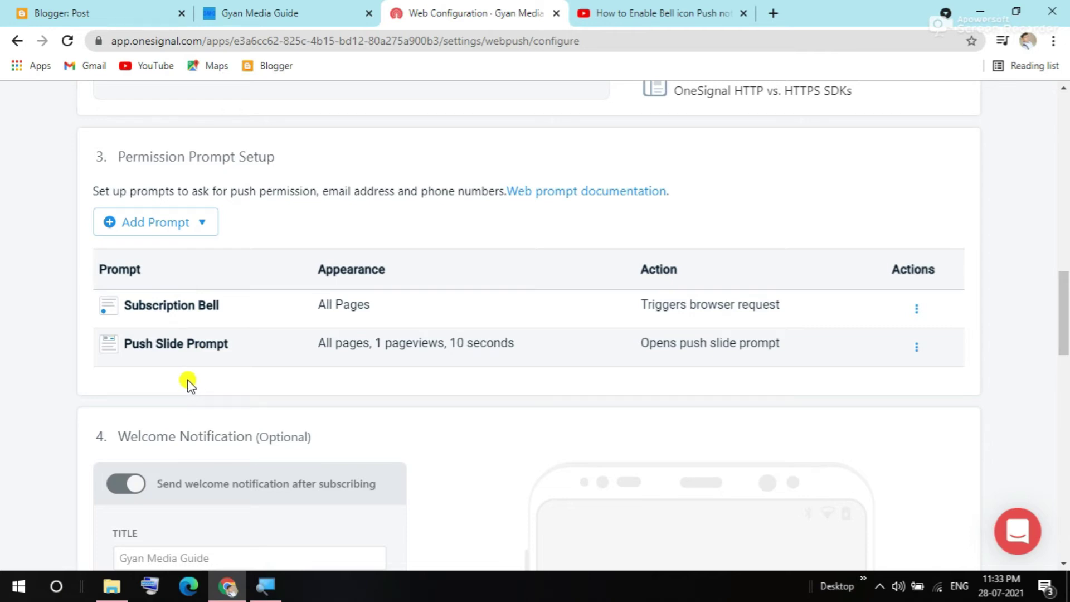
{"action": "left_click", "coordinate": [916, 310]}
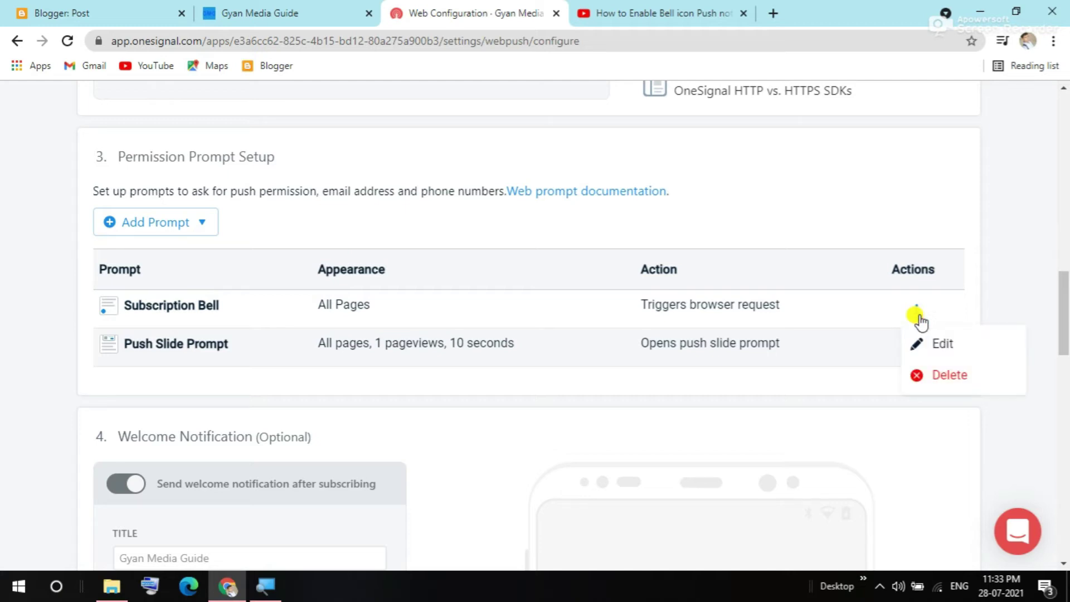
{"action": "left_click", "coordinate": [916, 311]}
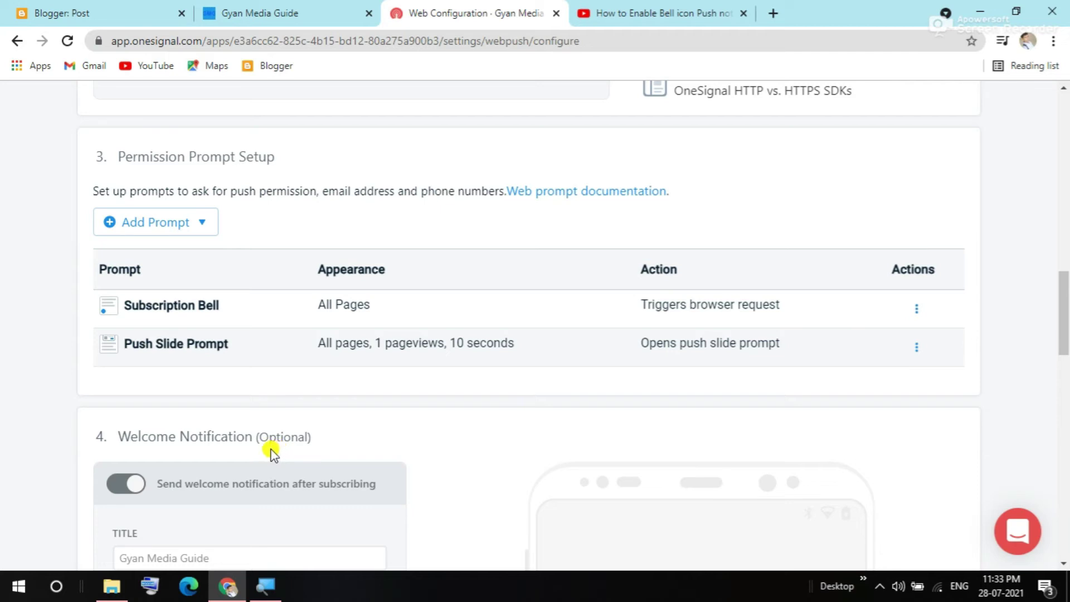
- Review the welcome notification's title, message, link option and Android preview, and recheck the permission prompts
{"action": "scroll", "coordinate": [269, 406], "scroll_direction": "down", "scroll_amount": 2}
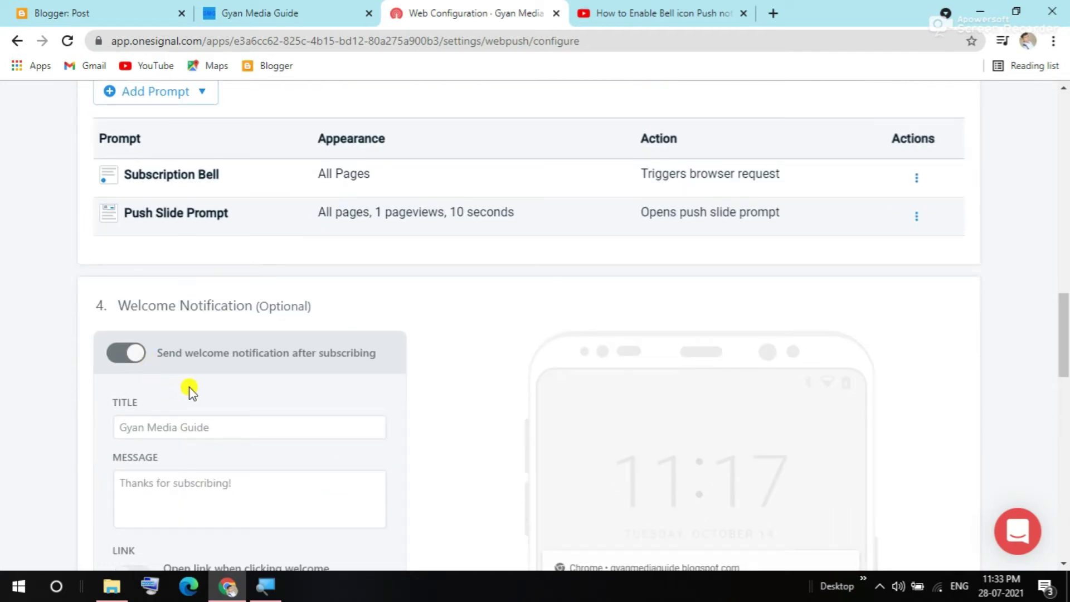
{"action": "scroll", "coordinate": [201, 379], "scroll_direction": "down", "scroll_amount": 2}
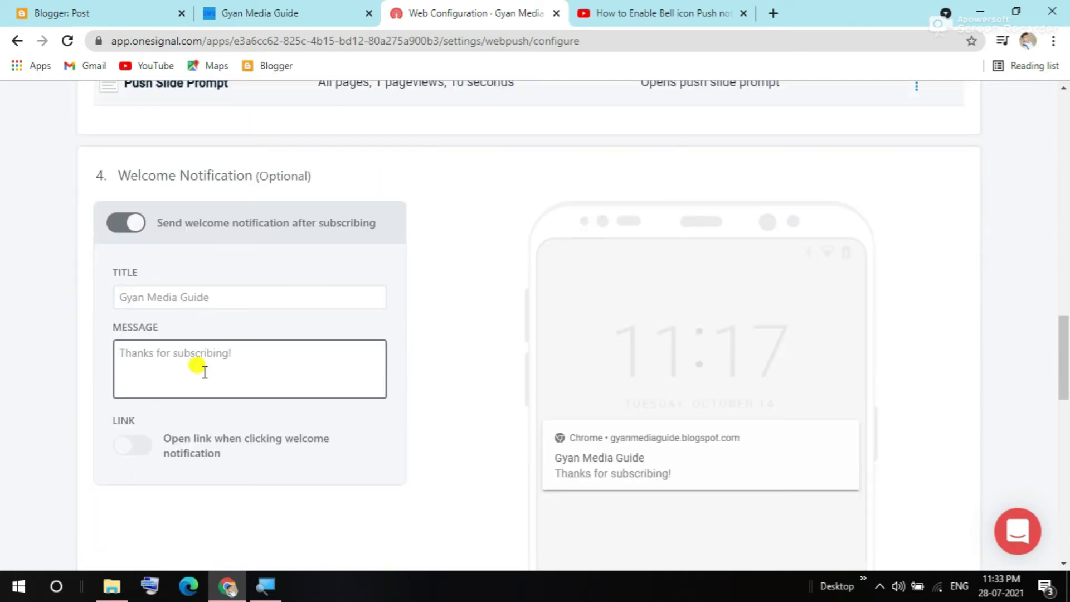
{"action": "scroll", "coordinate": [204, 372], "scroll_direction": "down", "scroll_amount": 4}
{"action": "scroll", "coordinate": [204, 372], "scroll_direction": "down", "scroll_amount": 4}
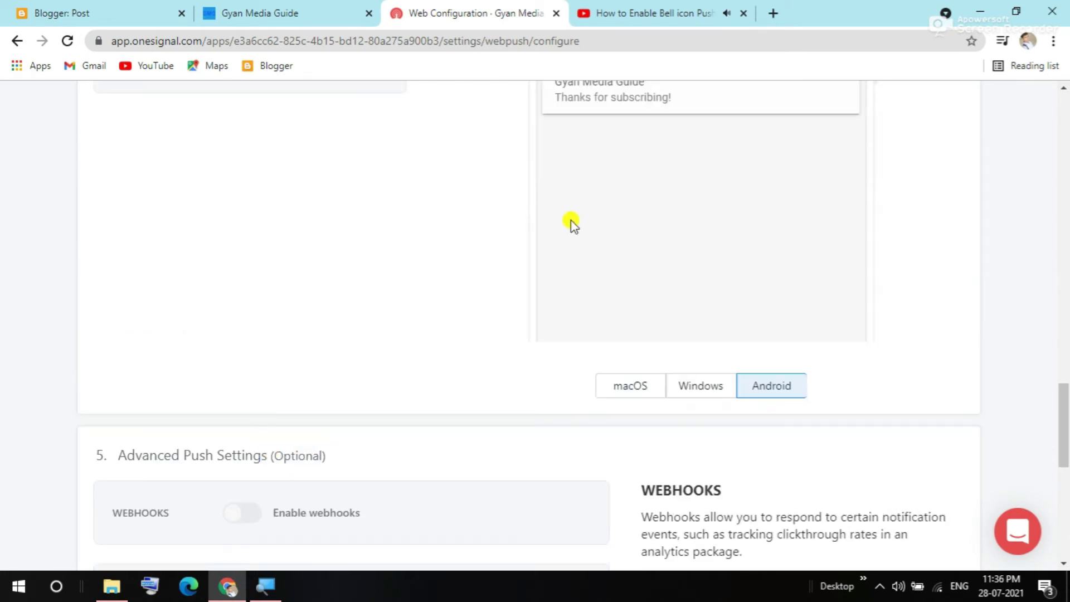
{"action": "scroll", "coordinate": [445, 232], "scroll_direction": "up", "scroll_amount": 11}
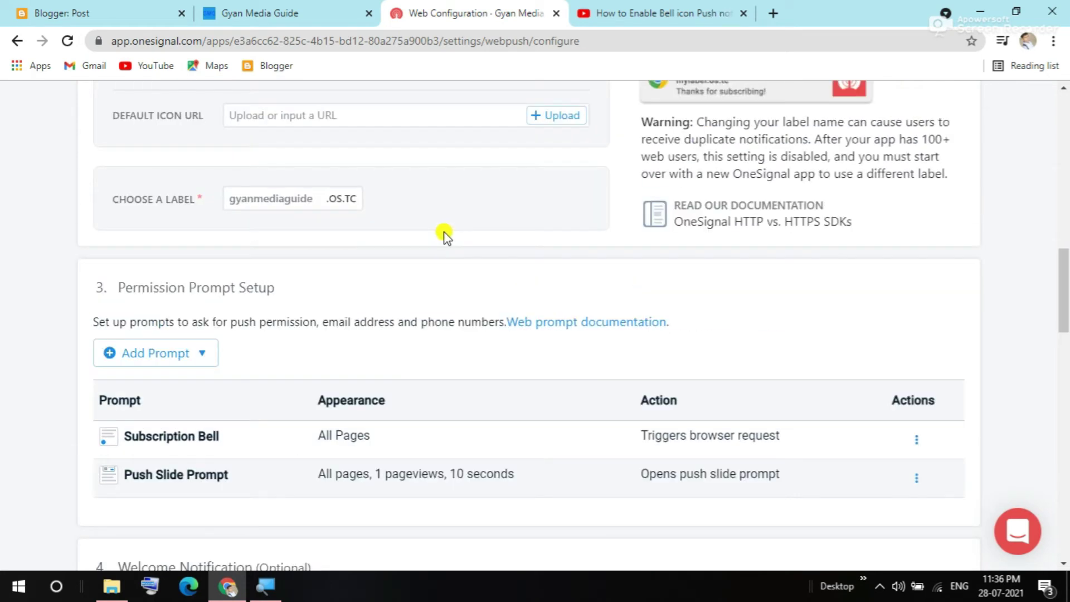
{"action": "scroll", "coordinate": [445, 234], "scroll_direction": "down", "scroll_amount": 2}
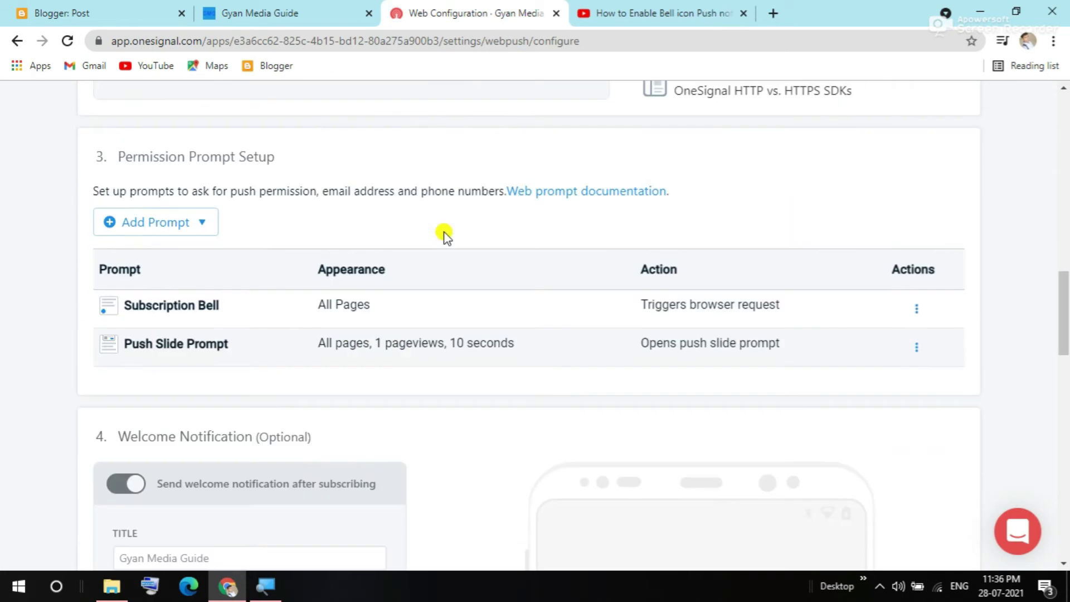
{"action": "scroll", "coordinate": [443, 232], "scroll_direction": "down", "scroll_amount": 5}
{"action": "scroll", "coordinate": [275, 296], "scroll_direction": "down", "scroll_amount": 7}
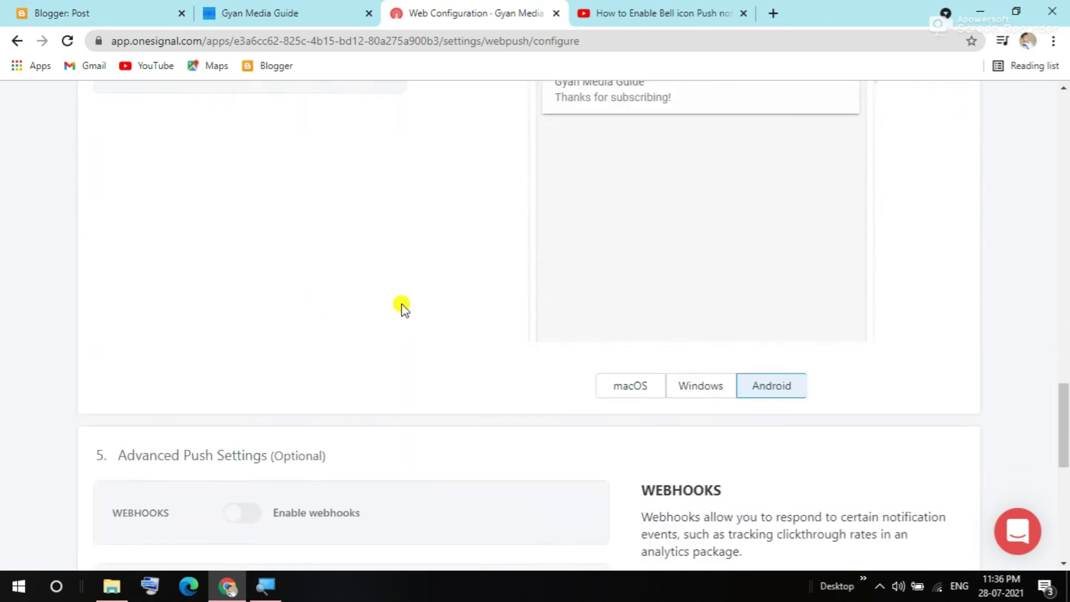
- Examine the Matching Strategy and Action Strategy choices for notification click behavior, and return to the permission prompts
{"action": "scroll", "coordinate": [402, 306], "scroll_direction": "down", "scroll_amount": 9}
{"action": "left_click", "coordinate": [385, 182]}
{"action": "left_click", "coordinate": [382, 205]}
{"action": "left_click", "coordinate": [377, 230]}
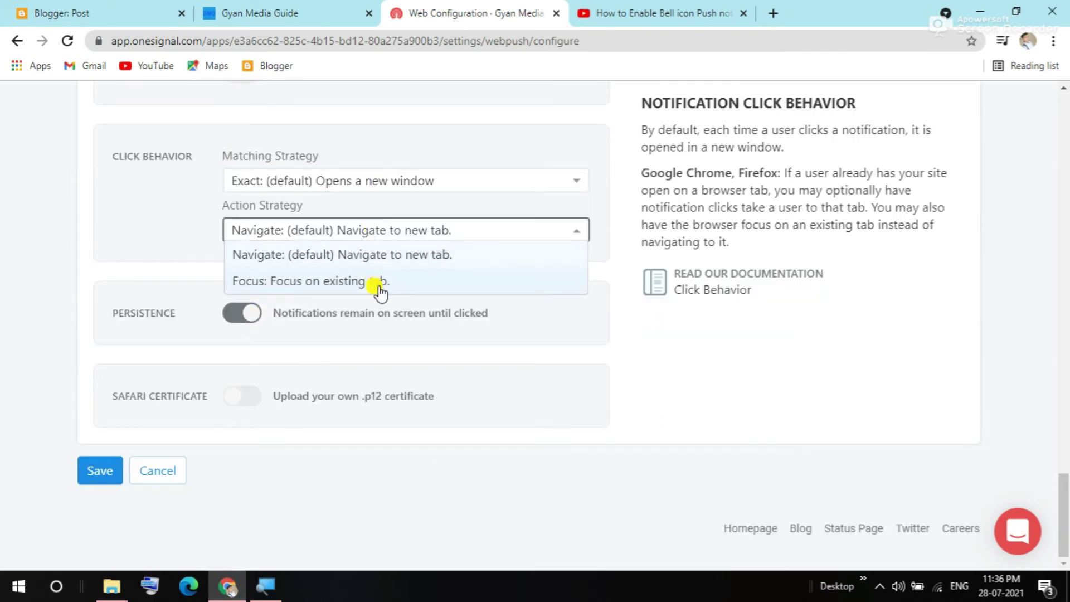
{"action": "left_click", "coordinate": [378, 235]}
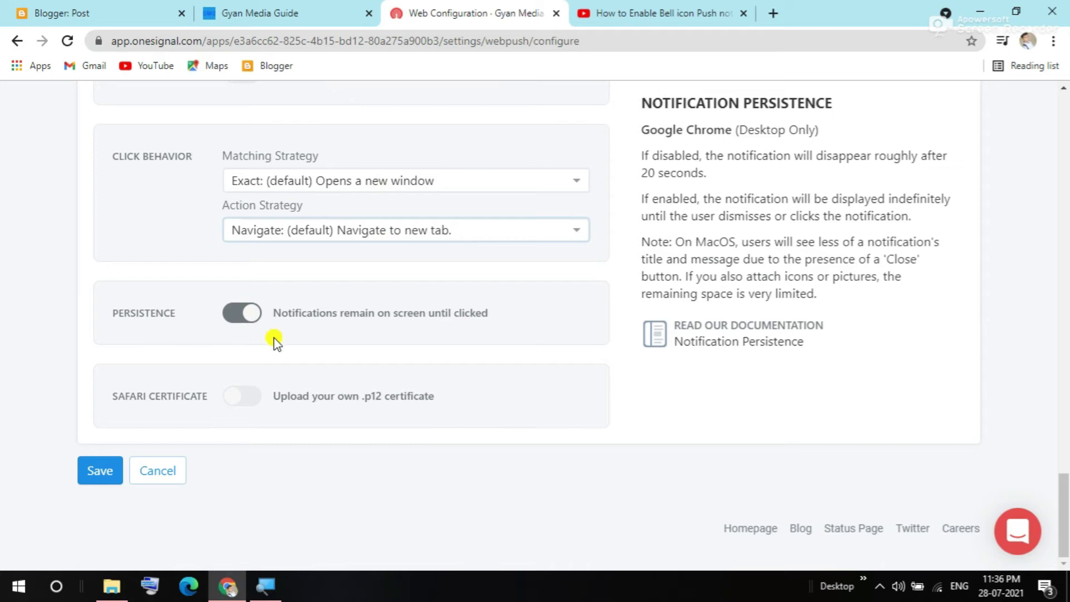
{"action": "scroll", "coordinate": [245, 364], "scroll_direction": "up", "scroll_amount": 20}
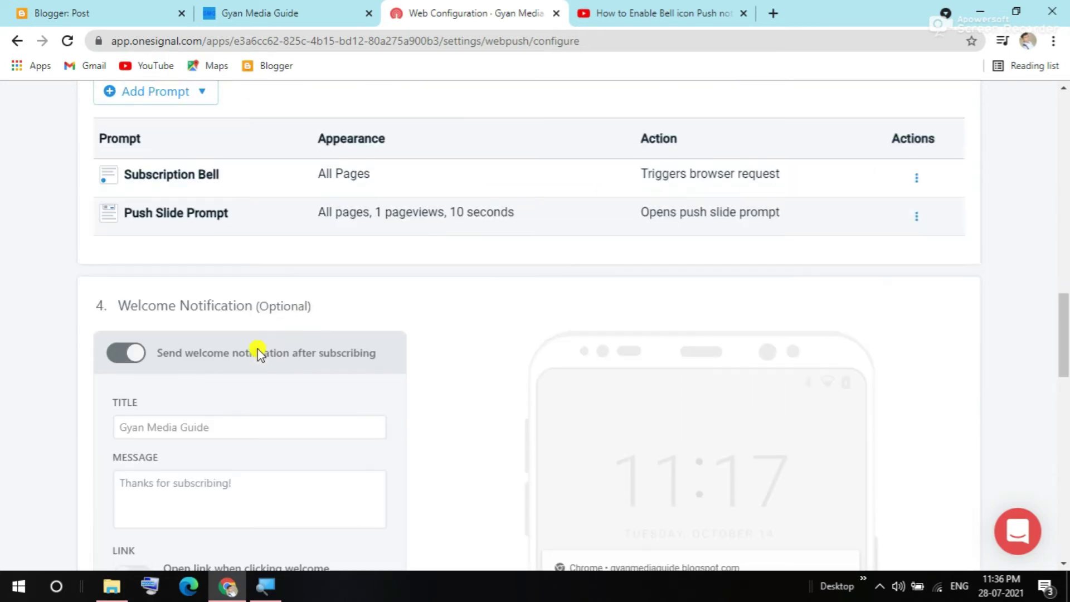
{"action": "scroll", "coordinate": [258, 353], "scroll_direction": "up", "scroll_amount": 2}
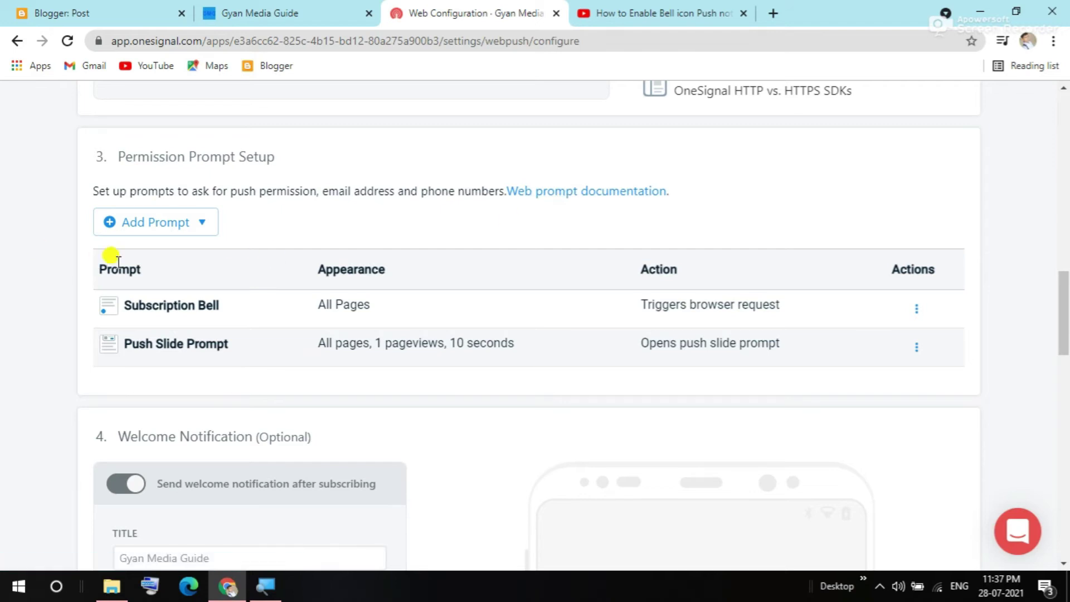
- Add a Custom Link push prompt with its default button style to the site's permission prompts
{"action": "left_click", "coordinate": [141, 228]}
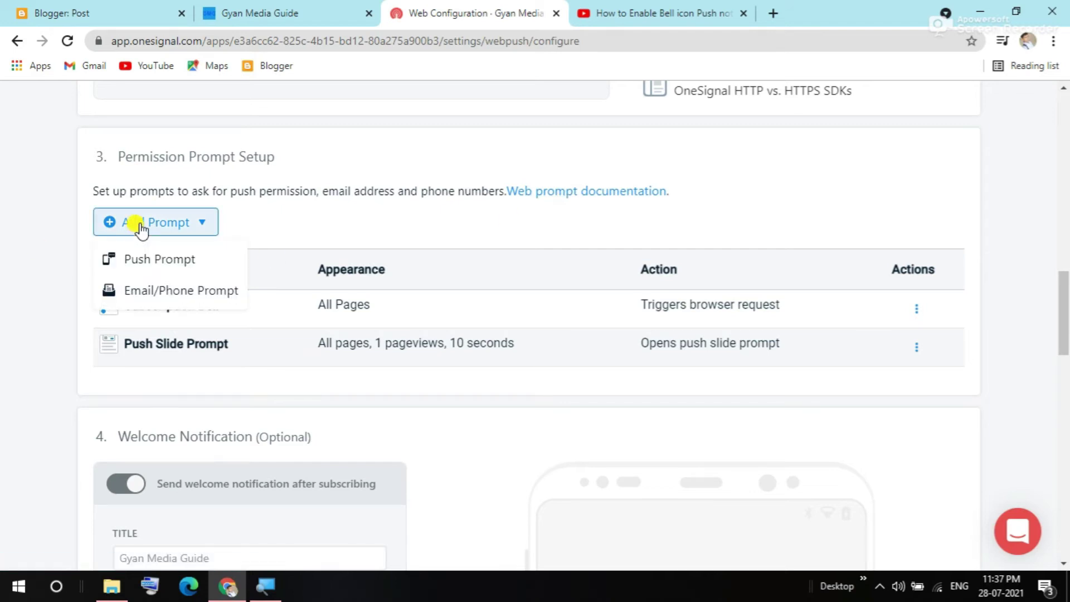
{"action": "left_click", "coordinate": [167, 261]}
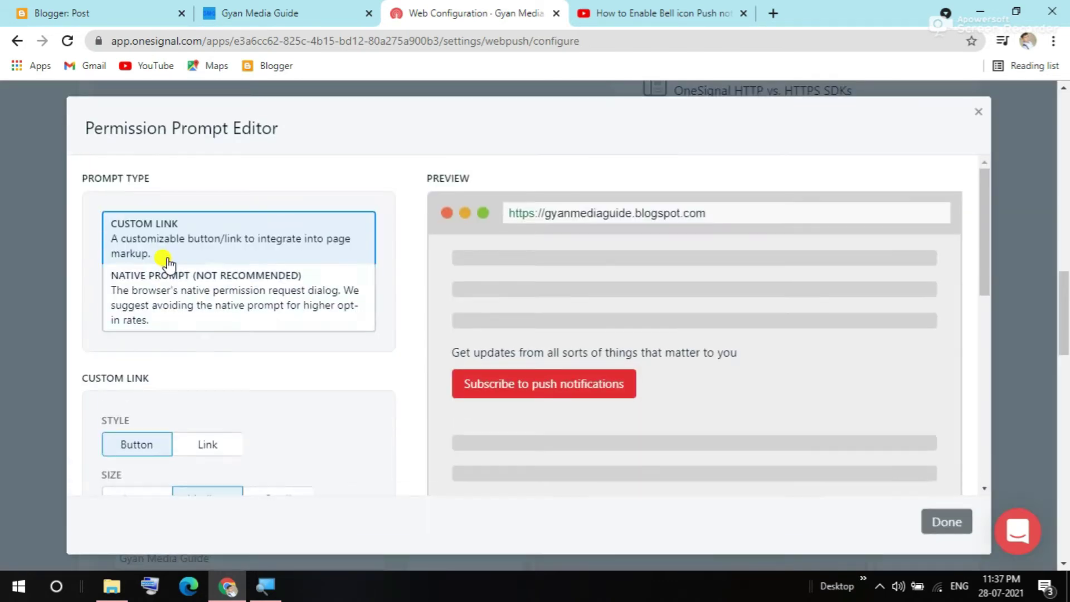
{"action": "scroll", "coordinate": [172, 306], "scroll_direction": "down", "scroll_amount": 3}
{"action": "scroll", "coordinate": [172, 305], "scroll_direction": "up", "scroll_amount": 5}
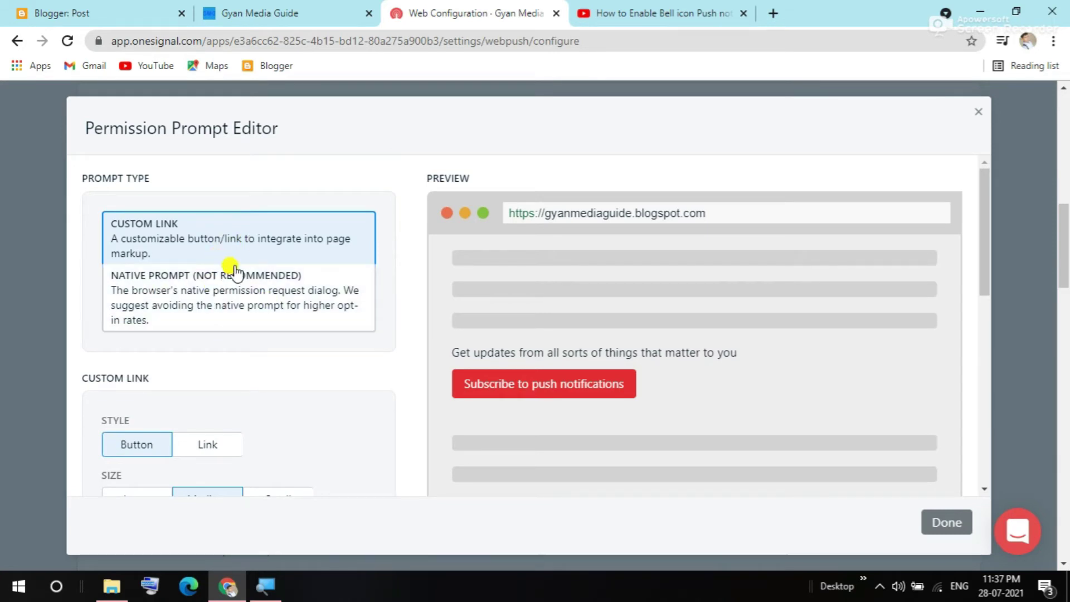
{"action": "scroll", "coordinate": [606, 398], "scroll_direction": "down", "scroll_amount": 3}
{"action": "scroll", "coordinate": [227, 282], "scroll_direction": "up", "scroll_amount": 3}
{"action": "left_click", "coordinate": [946, 523]}
- Review the chosen integration and the Blogger site setup fields, including the site label
{"action": "scroll", "coordinate": [440, 435], "scroll_direction": "up", "scroll_amount": 5}
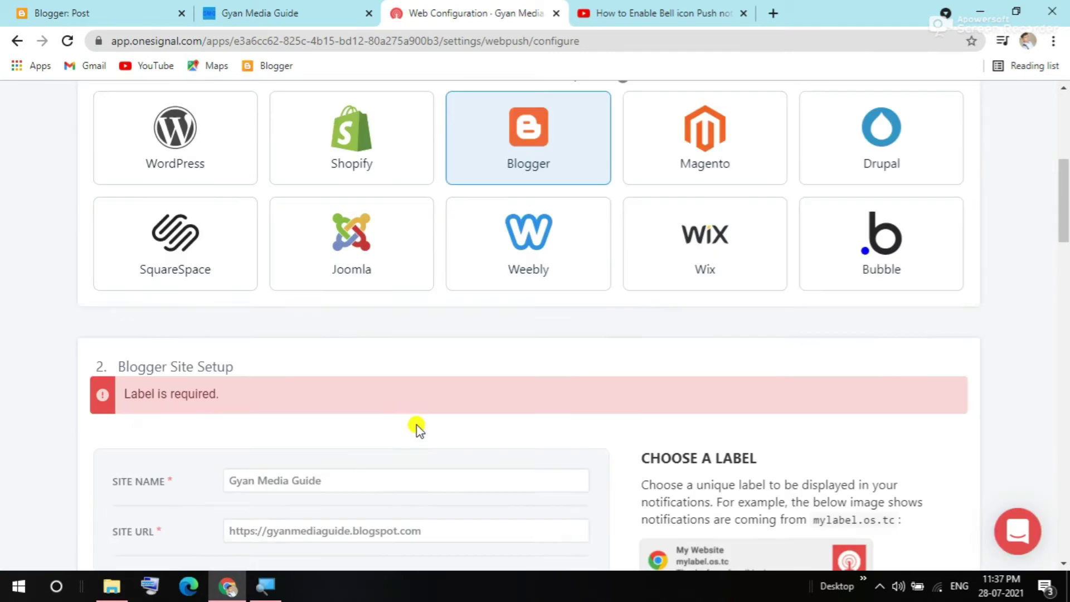
{"action": "scroll", "coordinate": [417, 429], "scroll_direction": "up", "scroll_amount": 5}
{"action": "scroll", "coordinate": [417, 429], "scroll_direction": "down", "scroll_amount": 10}
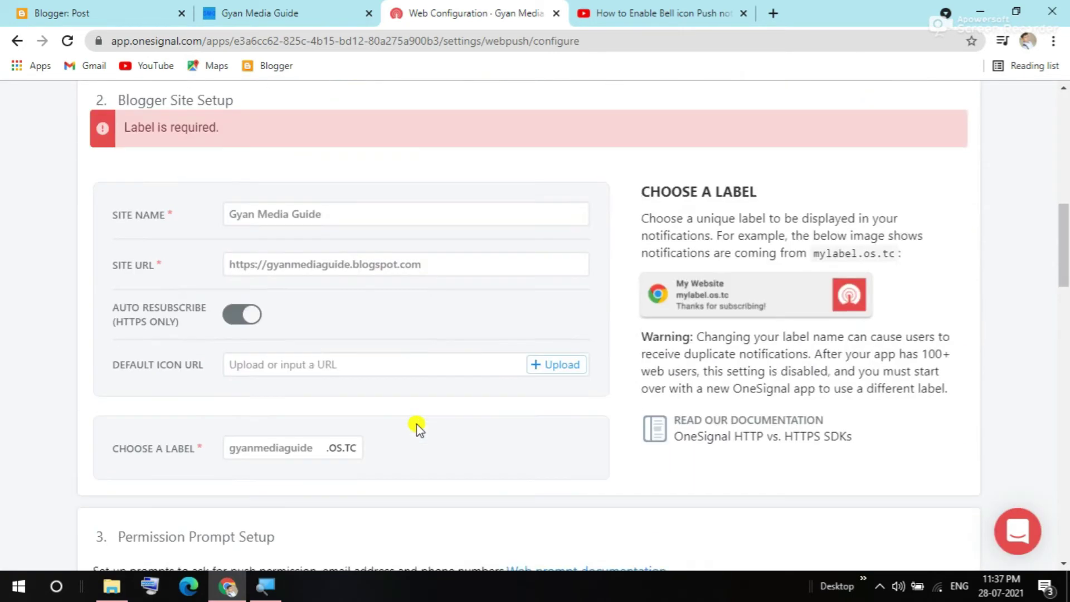
{"action": "left_click", "coordinate": [306, 446]}
{"action": "scroll", "coordinate": [306, 445], "scroll_direction": "down", "scroll_amount": 5}
{"action": "scroll", "coordinate": [307, 443], "scroll_direction": "up", "scroll_amount": 5}
- Add a Native Prompt with auto-prompt after 1 page view and 20 seconds to the permission prompts
{"action": "scroll", "coordinate": [306, 442], "scroll_direction": "down", "scroll_amount": 7}
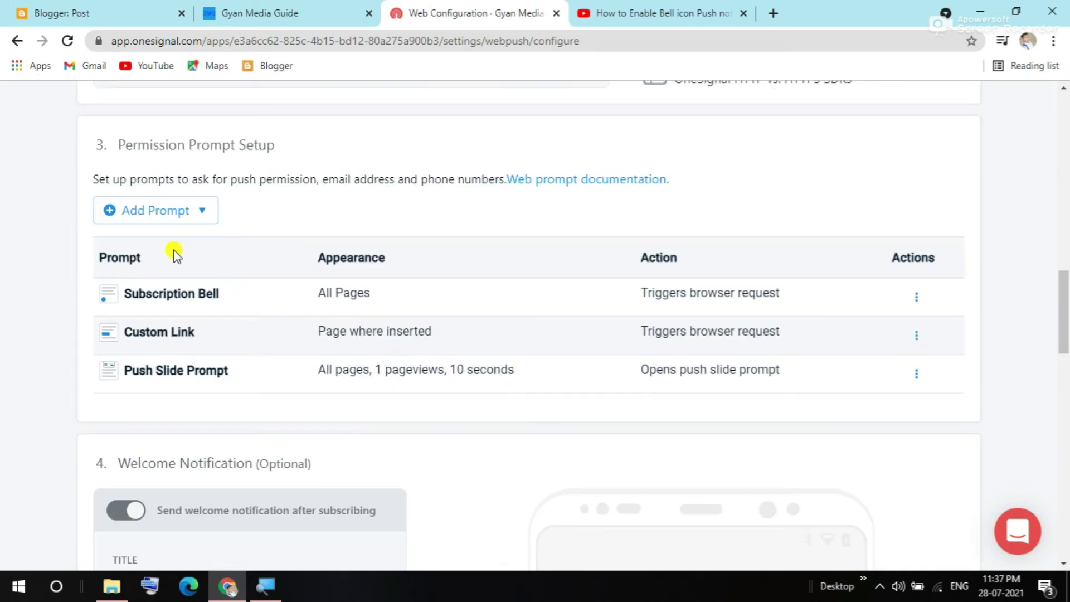
{"action": "left_click", "coordinate": [160, 211]}
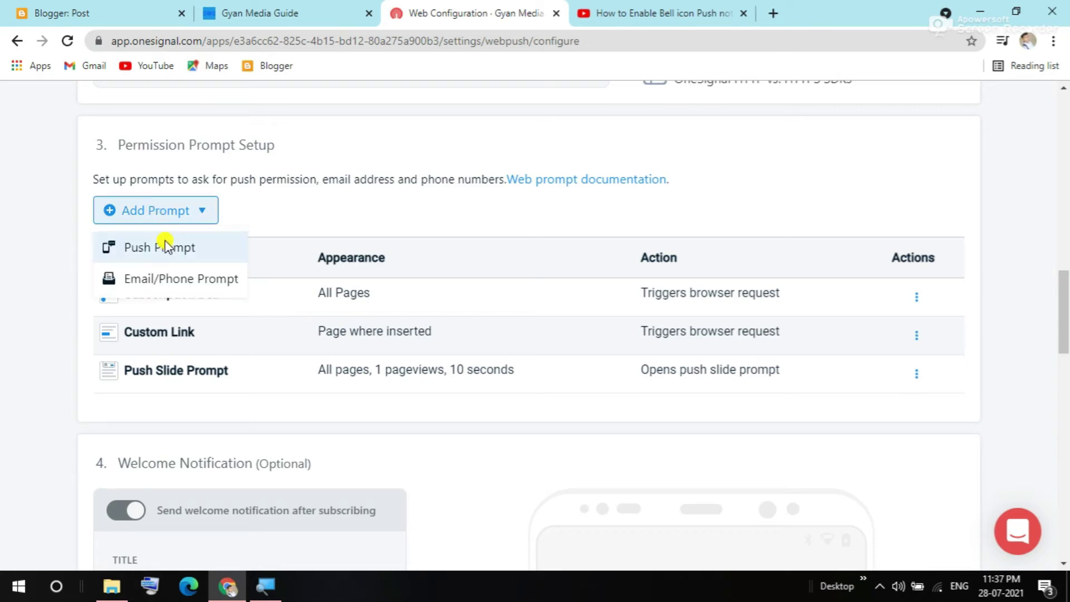
{"action": "left_click", "coordinate": [163, 246]}
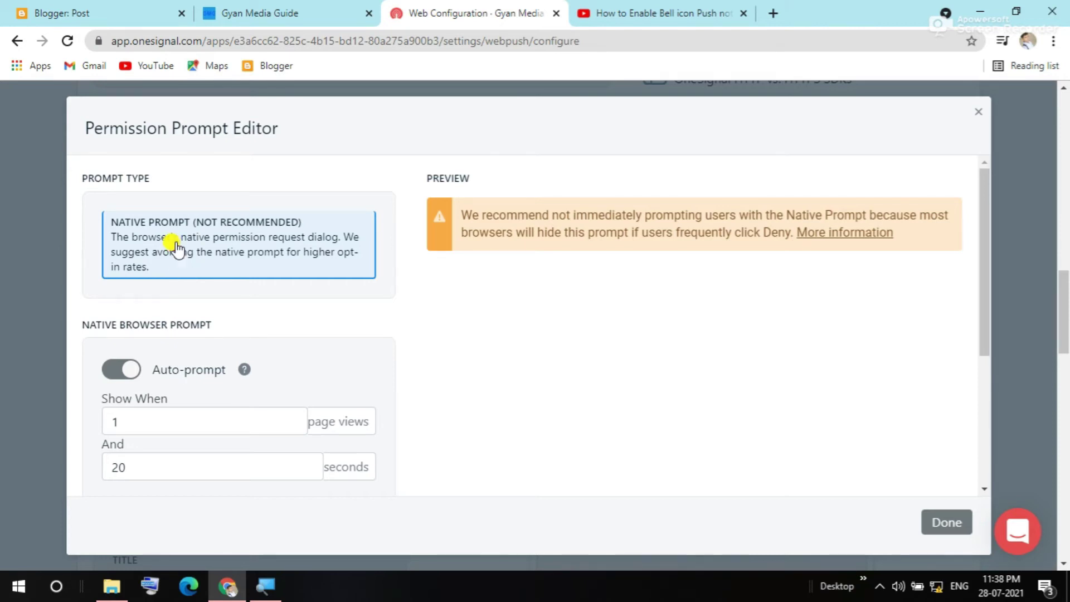
{"action": "left_click", "coordinate": [956, 527]}
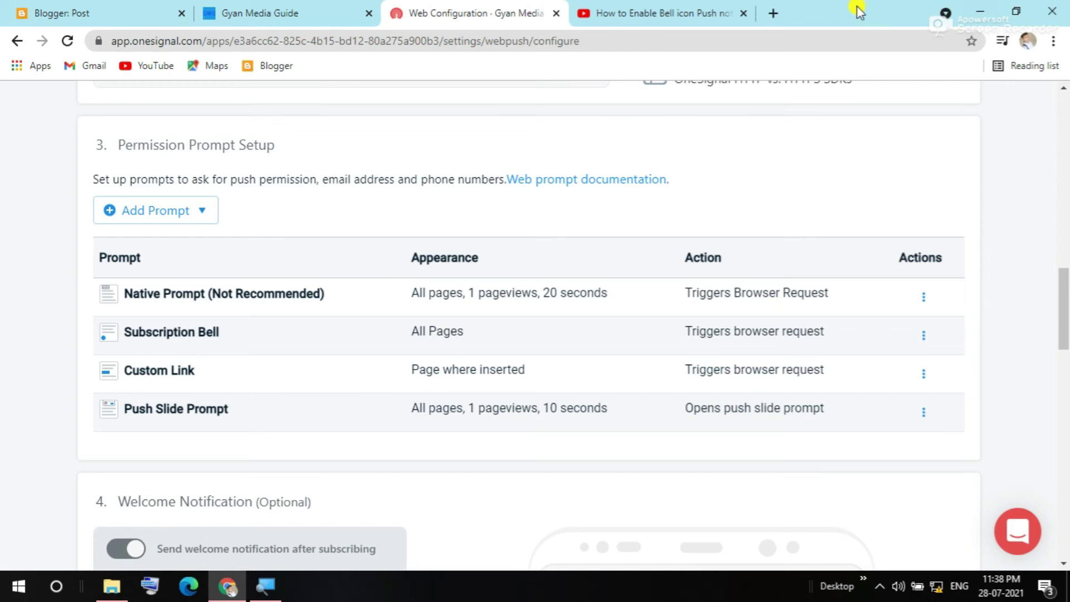
- Recheck the Blogger site label and try to save the web push configuration
{"action": "scroll", "coordinate": [480, 432], "scroll_direction": "up", "scroll_amount": 5}
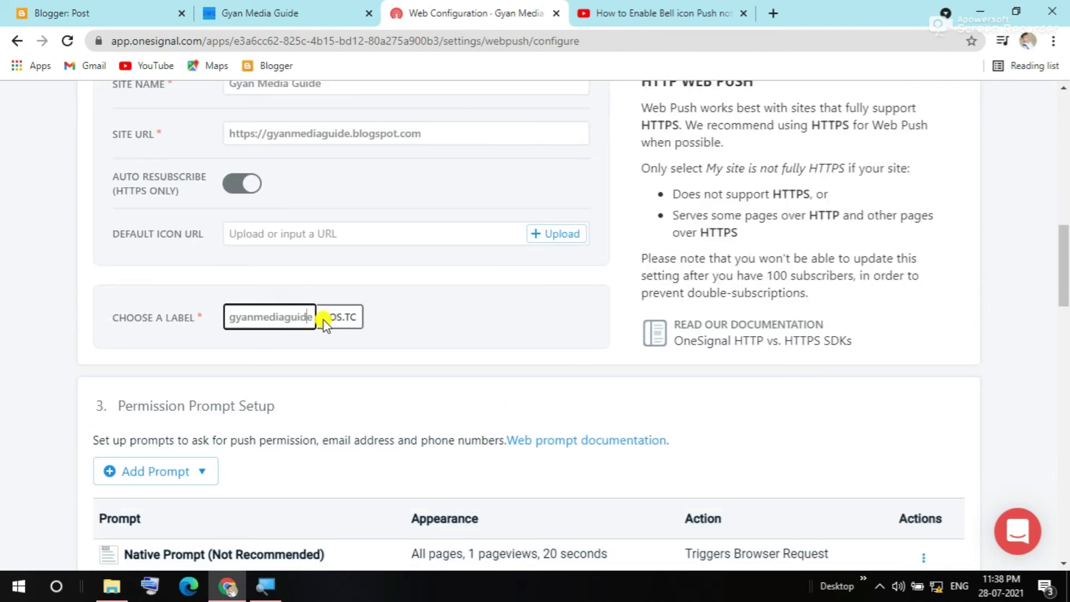
{"action": "scroll", "coordinate": [318, 327], "scroll_direction": "up", "scroll_amount": 5}
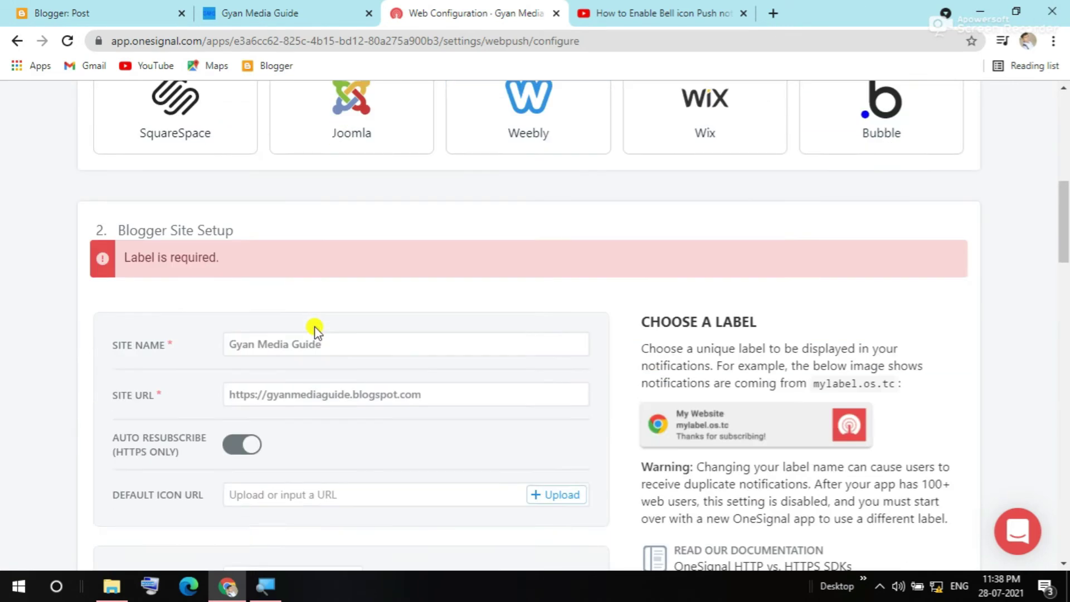
{"action": "scroll", "coordinate": [315, 330], "scroll_direction": "down", "scroll_amount": 20}
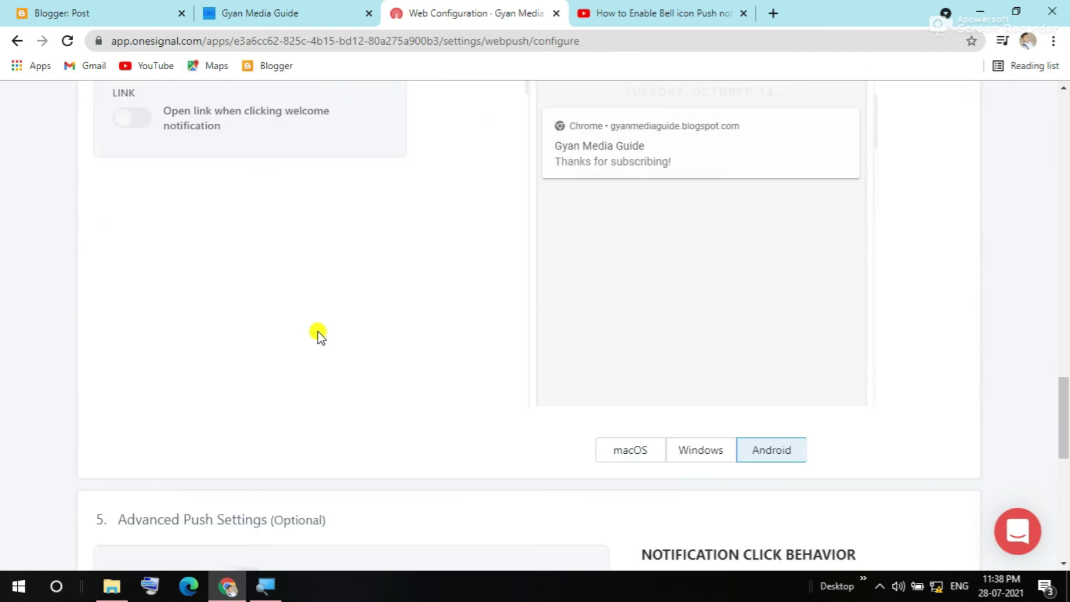
{"action": "scroll", "coordinate": [318, 335], "scroll_direction": "down", "scroll_amount": 10}
{"action": "left_click", "coordinate": [96, 471]}
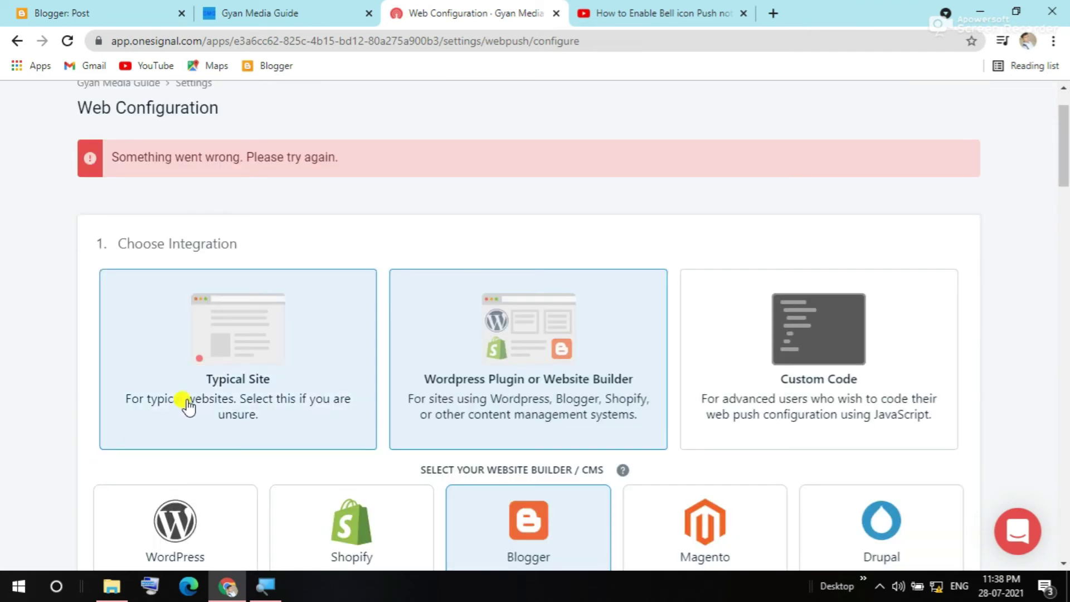
{"action": "scroll", "coordinate": [550, 258], "scroll_direction": "down", "scroll_amount": 2}
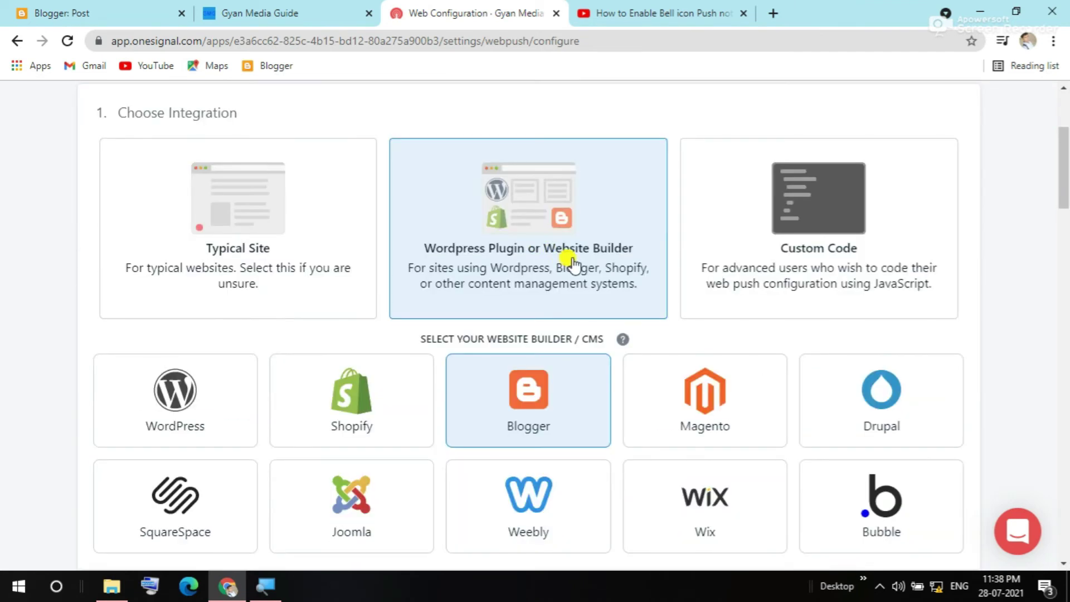
{"action": "scroll", "coordinate": [544, 282], "scroll_direction": "up", "scroll_amount": 4}
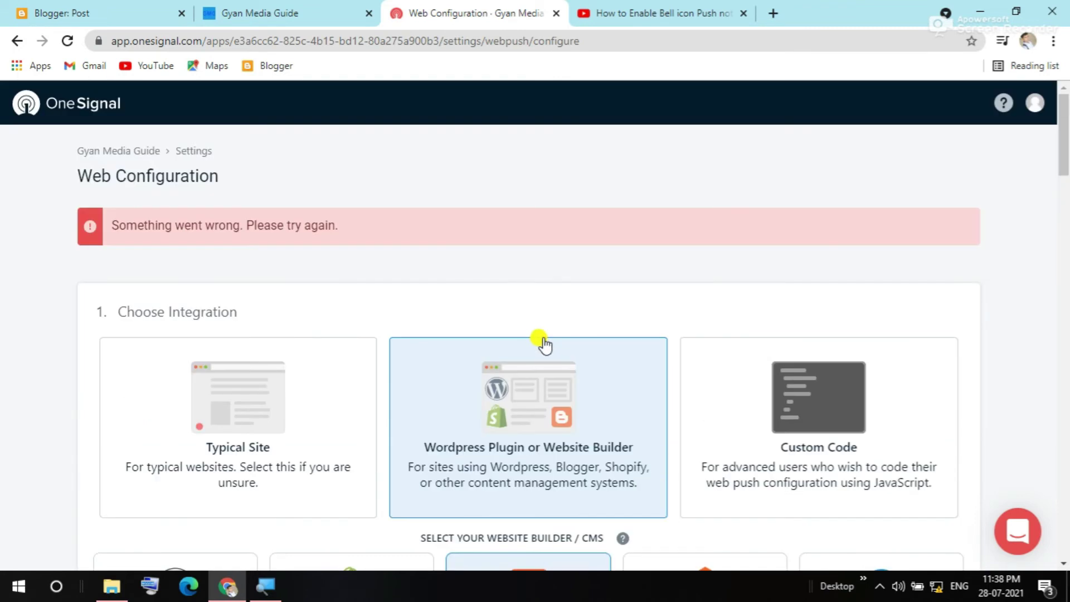
- Open the Push Slide Prompt for editing, review its timing, categories and preview, and finish without changes
{"action": "scroll", "coordinate": [542, 342], "scroll_direction": "down", "scroll_amount": 18}
{"action": "scroll", "coordinate": [543, 343], "scroll_direction": "up", "scroll_amount": 1}
{"action": "scroll", "coordinate": [543, 343], "scroll_direction": "down", "scroll_amount": 1}
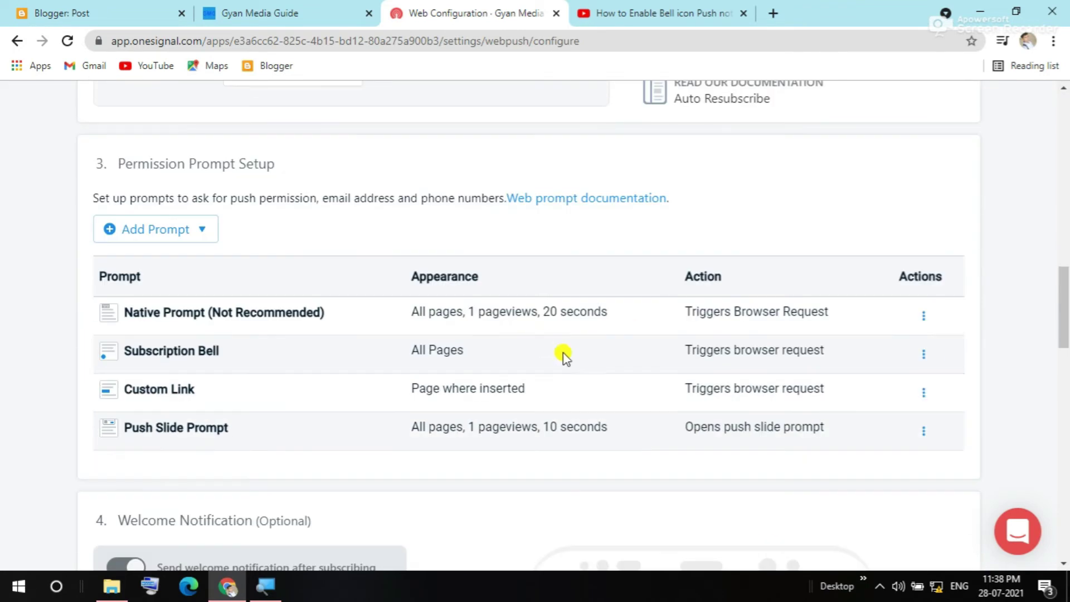
{"action": "left_click", "coordinate": [919, 434]}
{"action": "left_click", "coordinate": [944, 467]}
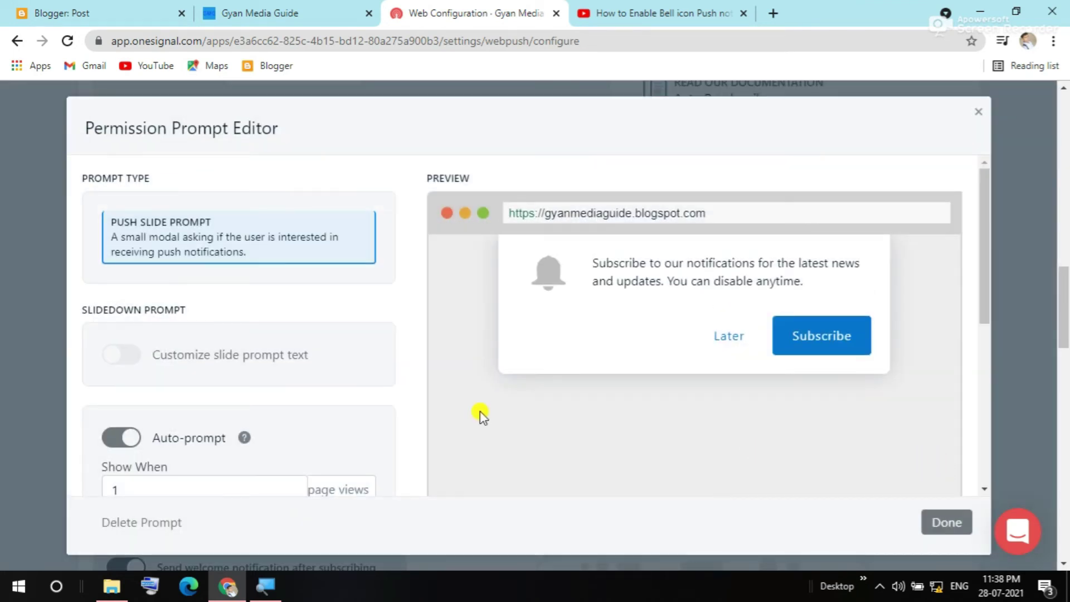
{"action": "scroll", "coordinate": [483, 417], "scroll_direction": "down", "scroll_amount": 5}
{"action": "scroll", "coordinate": [508, 415], "scroll_direction": "down", "scroll_amount": 1}
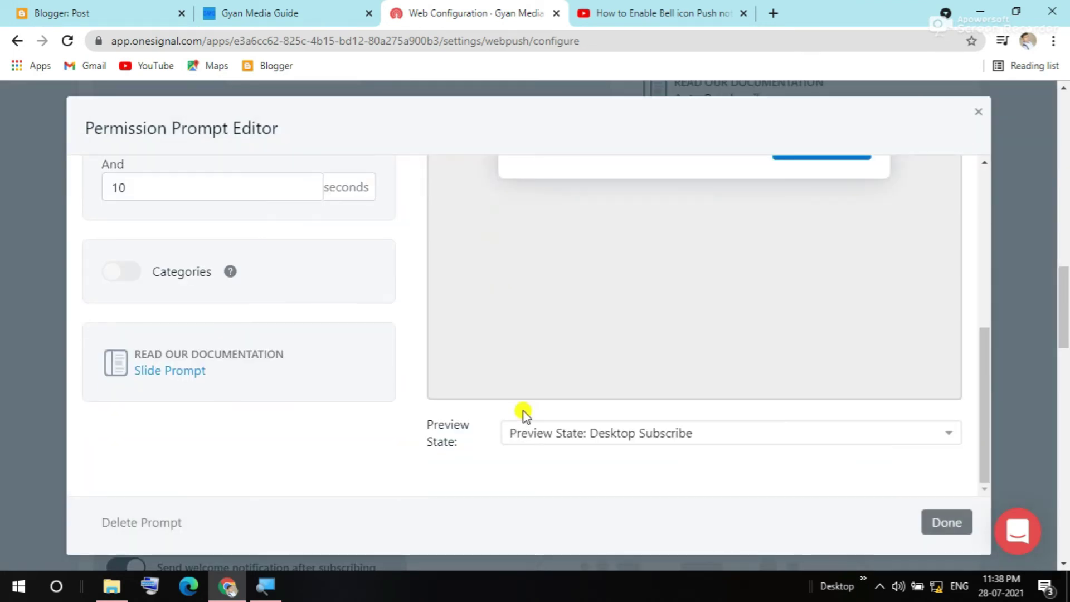
{"action": "scroll", "coordinate": [753, 464], "scroll_direction": "up", "scroll_amount": 4}
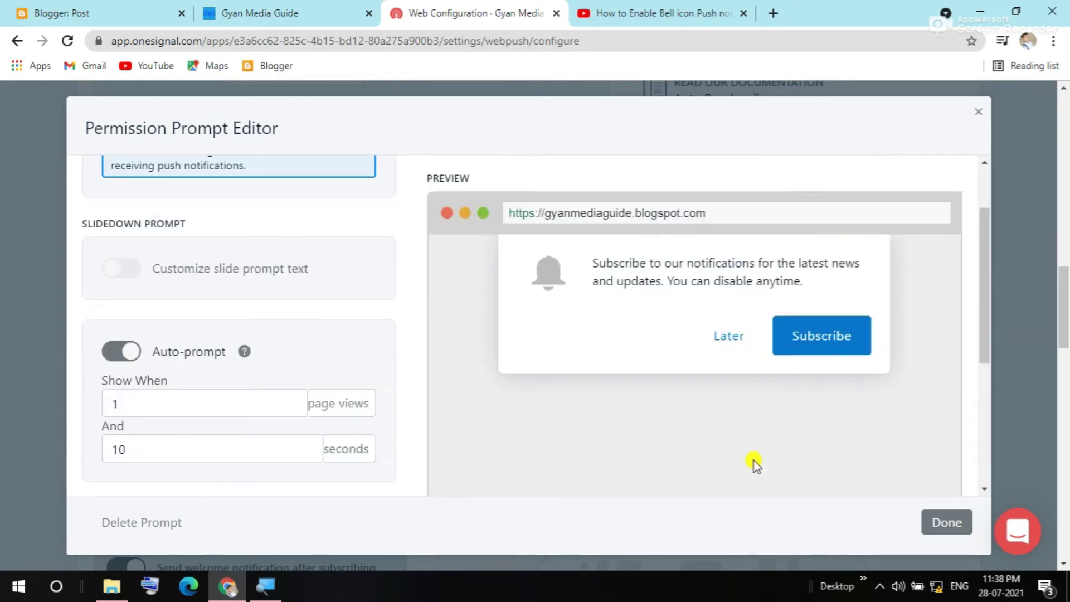
{"action": "scroll", "coordinate": [756, 464], "scroll_direction": "up", "scroll_amount": 2}
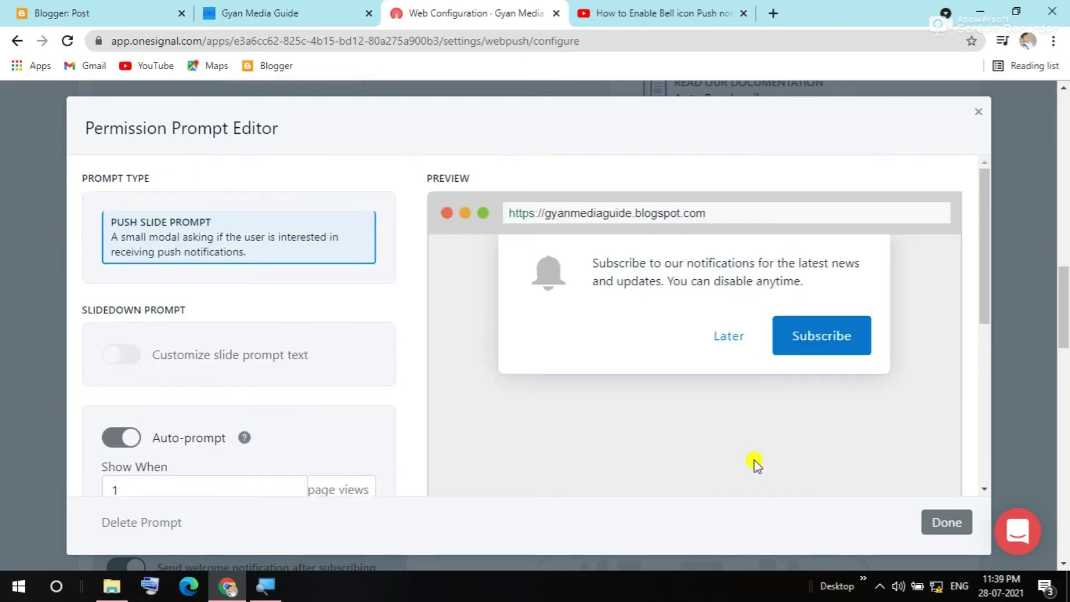
{"action": "left_click", "coordinate": [940, 523]}
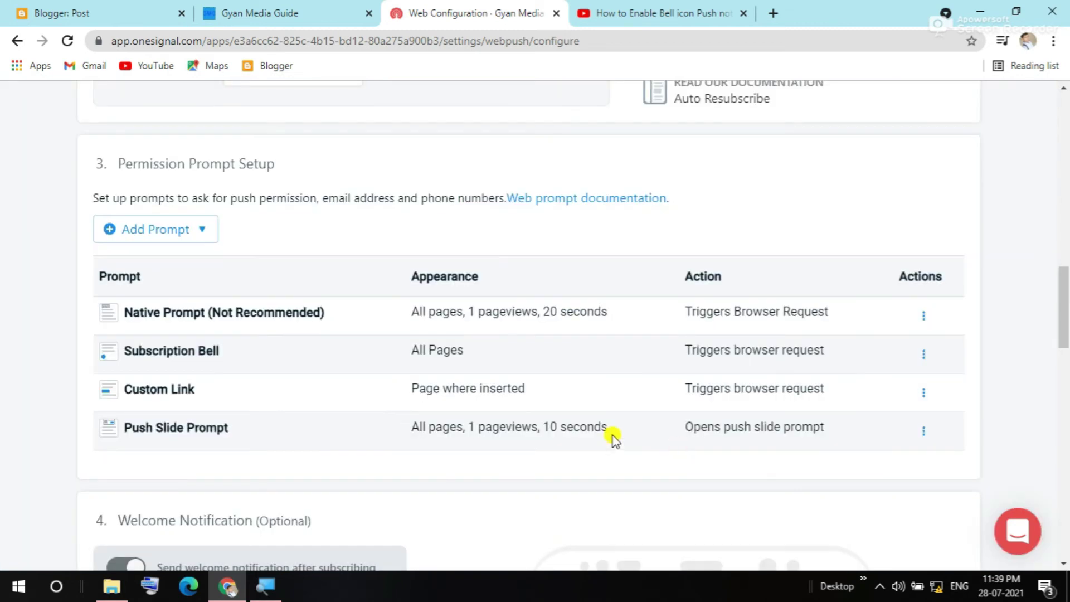
- Open the Custom Link prompt for editing, examine its style, texts and site markup code, and finish without changes
{"action": "left_click", "coordinate": [922, 395]}
{"action": "left_click", "coordinate": [923, 425]}
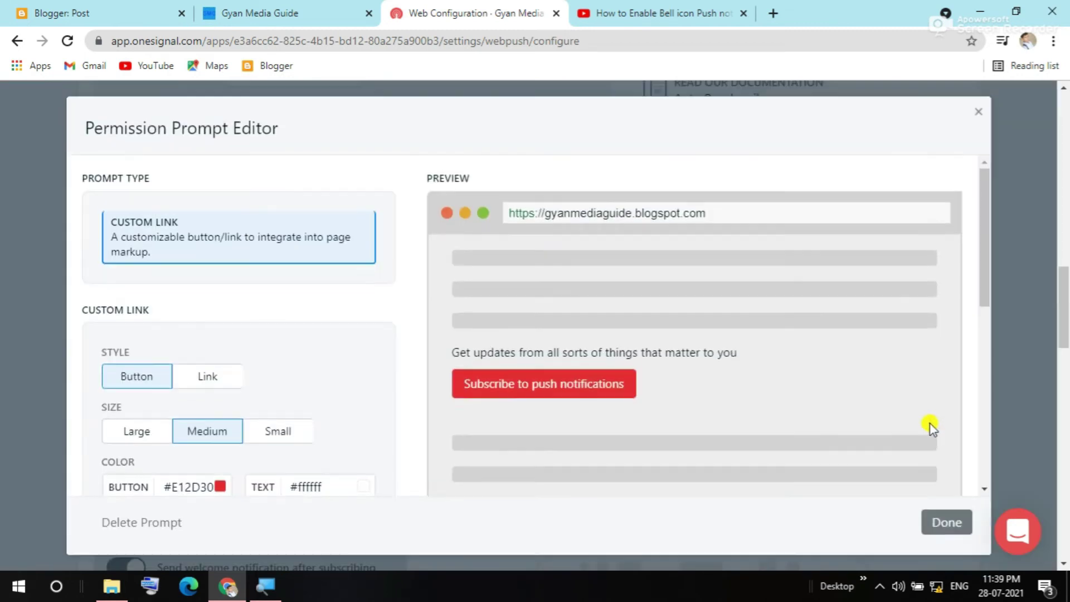
{"action": "scroll", "coordinate": [445, 393], "scroll_direction": "down", "scroll_amount": 5}
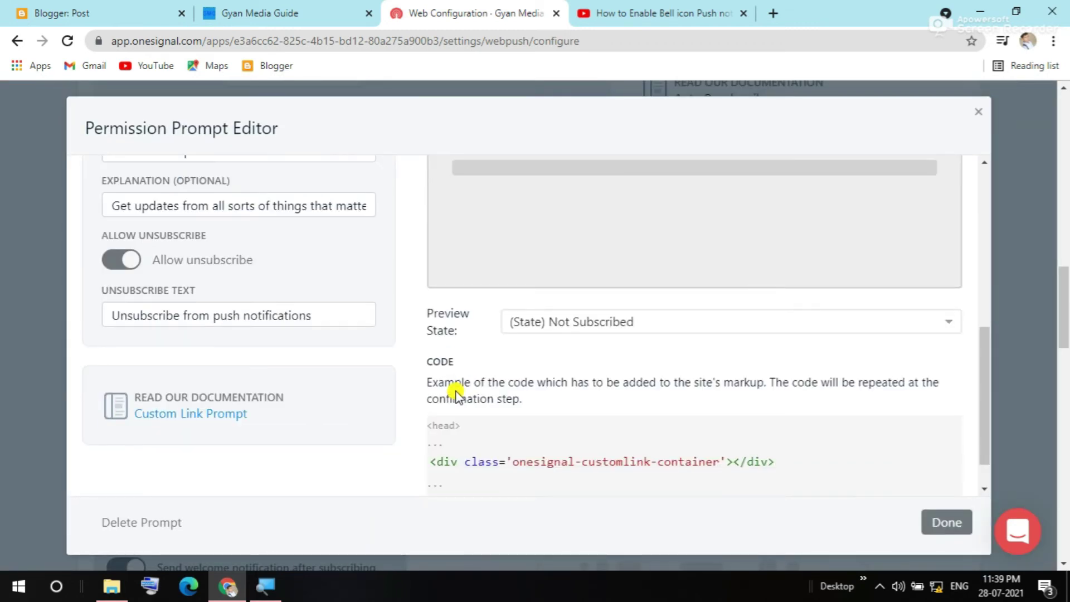
{"action": "scroll", "coordinate": [607, 363], "scroll_direction": "down", "scroll_amount": 1}
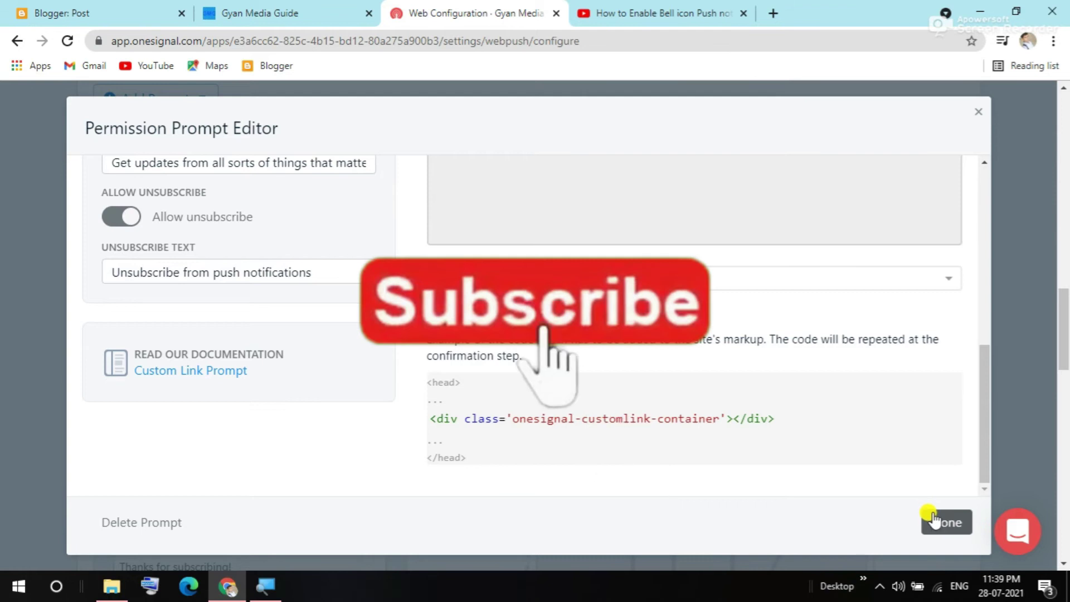
{"action": "scroll", "coordinate": [629, 451], "scroll_direction": "up", "scroll_amount": 10}
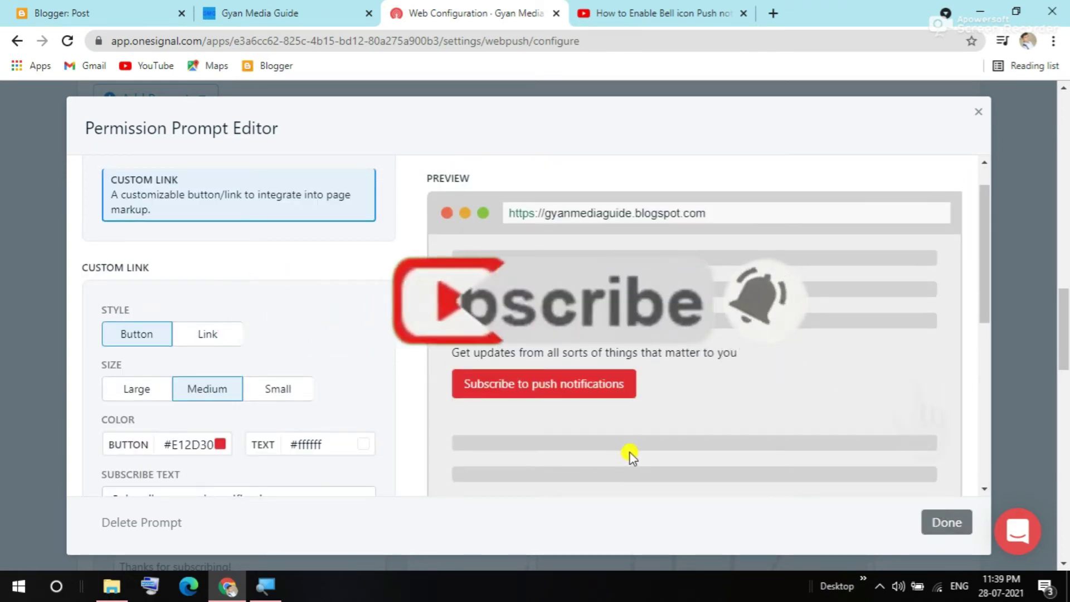
{"action": "scroll", "coordinate": [630, 451], "scroll_direction": "up", "scroll_amount": 1}
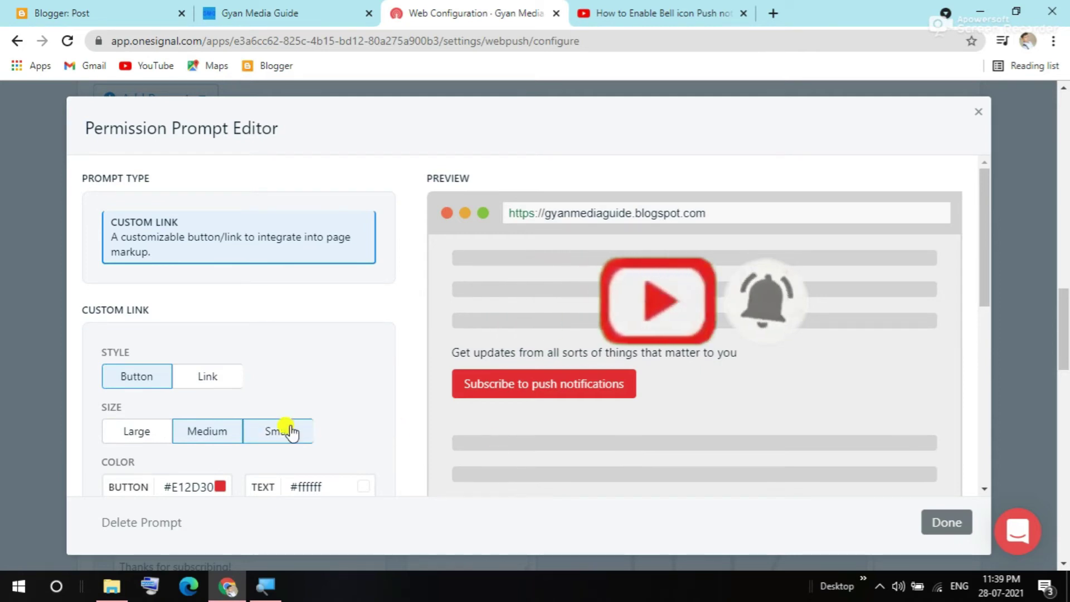
{"action": "scroll", "coordinate": [273, 432], "scroll_direction": "down", "scroll_amount": 5}
{"action": "left_click", "coordinate": [946, 522]}
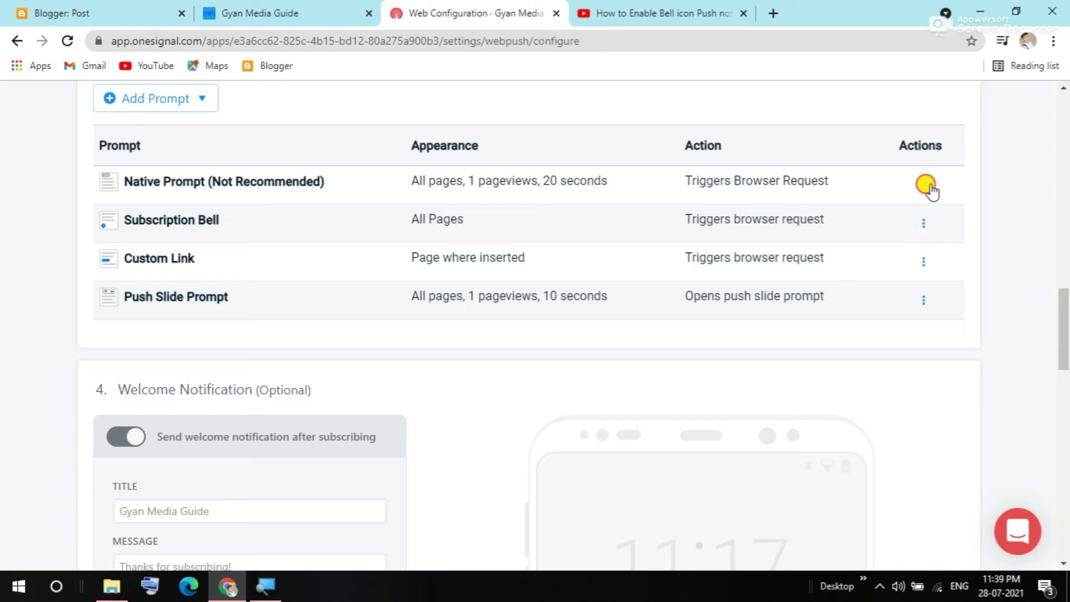
- Delete the Native Prompt from the permission prompts and confirm the deletion
{"action": "left_click", "coordinate": [926, 184]}
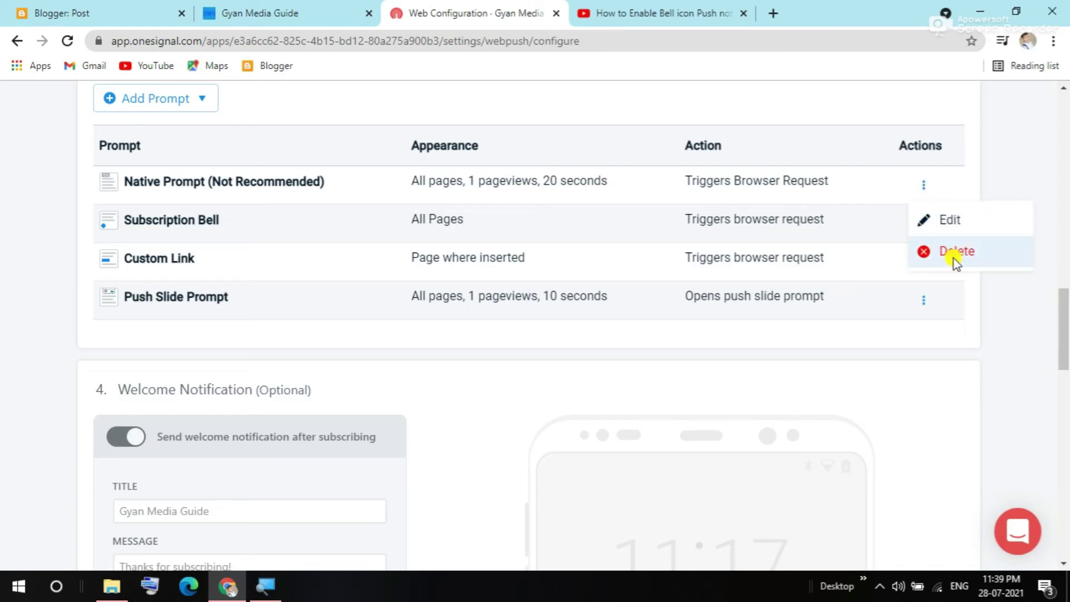
{"action": "left_click", "coordinate": [953, 256]}
{"action": "left_click", "coordinate": [699, 379]}
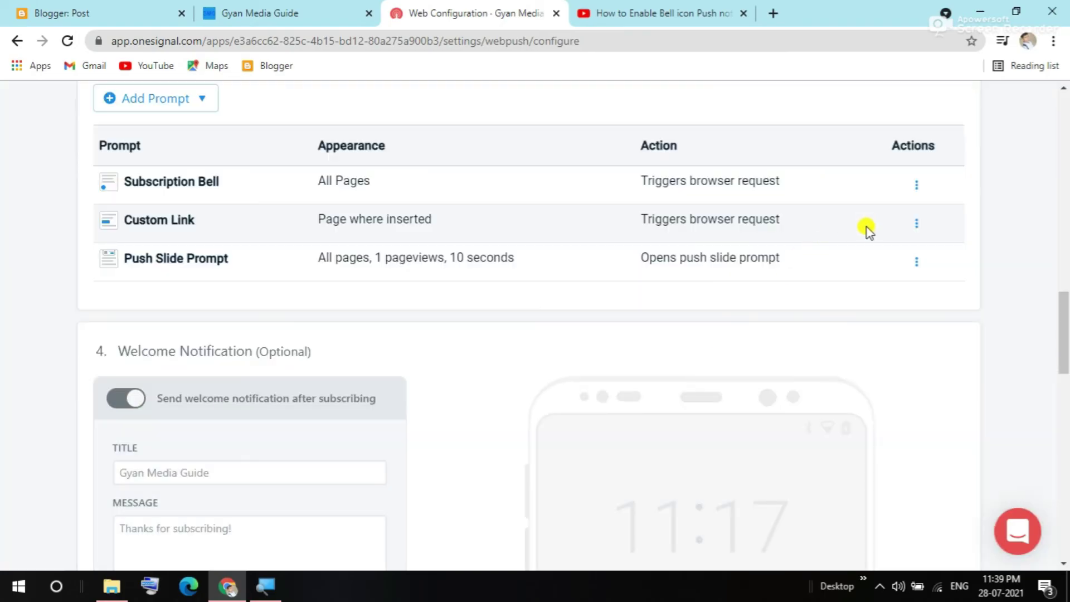
- Try again to save the web push configuration with the current permission prompts
{"action": "left_click", "coordinate": [915, 263]}
{"action": "left_click", "coordinate": [914, 263]}
{"action": "scroll", "coordinate": [256, 306], "scroll_direction": "down", "scroll_amount": 15}
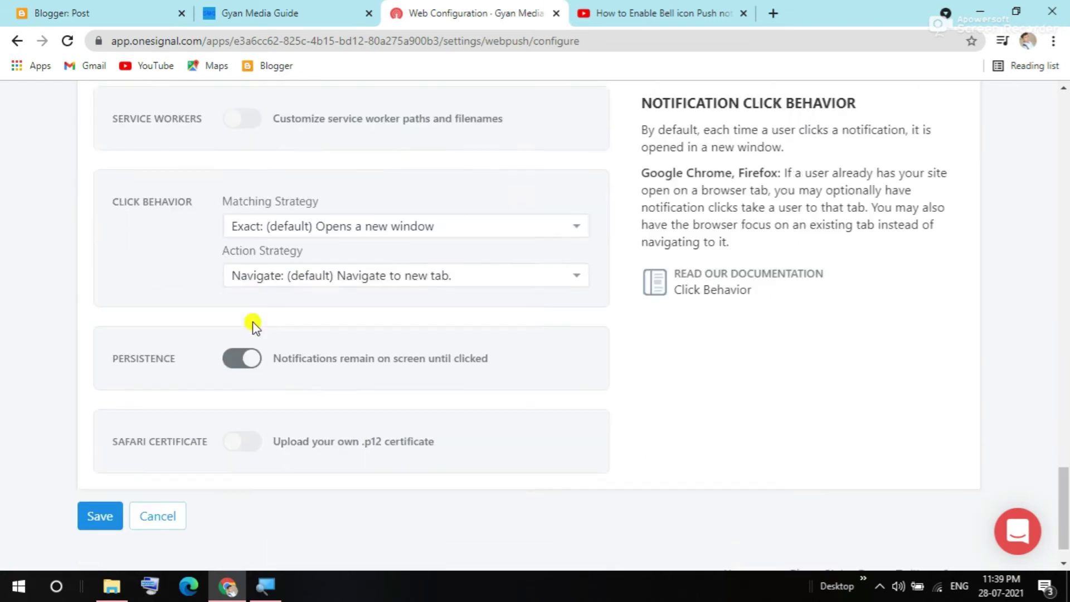
{"action": "scroll", "coordinate": [252, 322], "scroll_direction": "down", "scroll_amount": 1}
{"action": "left_click", "coordinate": [92, 468]}
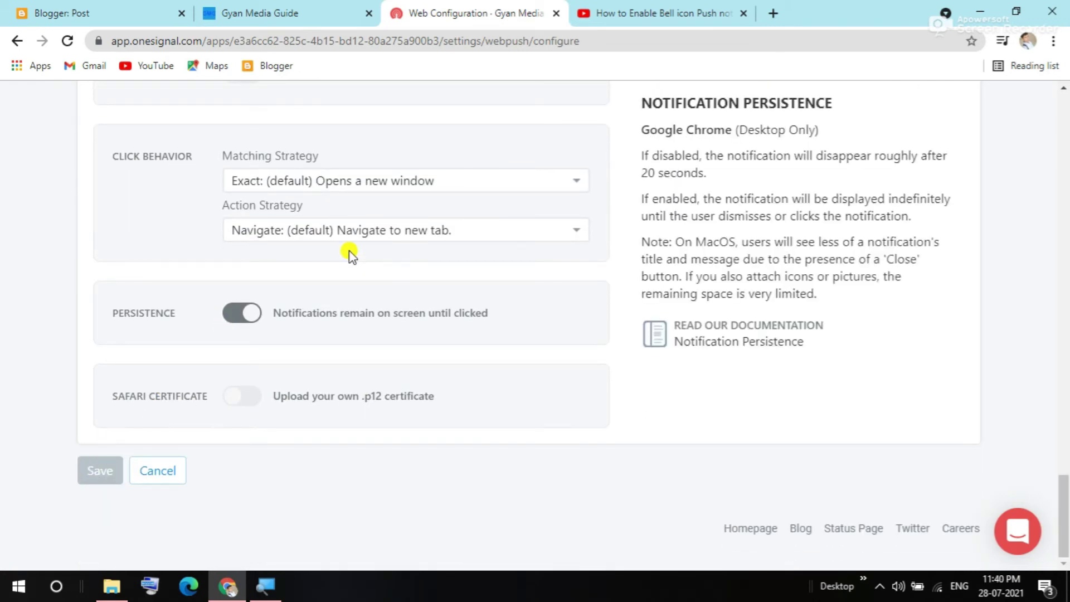
{"action": "scroll", "coordinate": [351, 249], "scroll_direction": "up", "scroll_amount": 15}
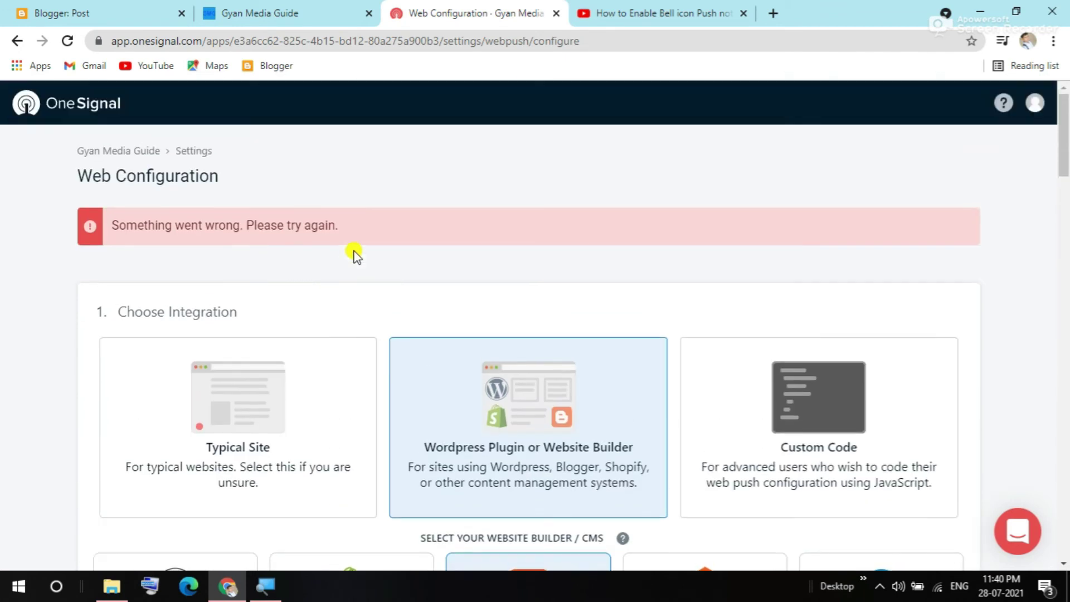
- Turn off Auto Resubscribe in the Blogger site setup
{"action": "scroll", "coordinate": [463, 312], "scroll_direction": "down", "scroll_amount": 2}
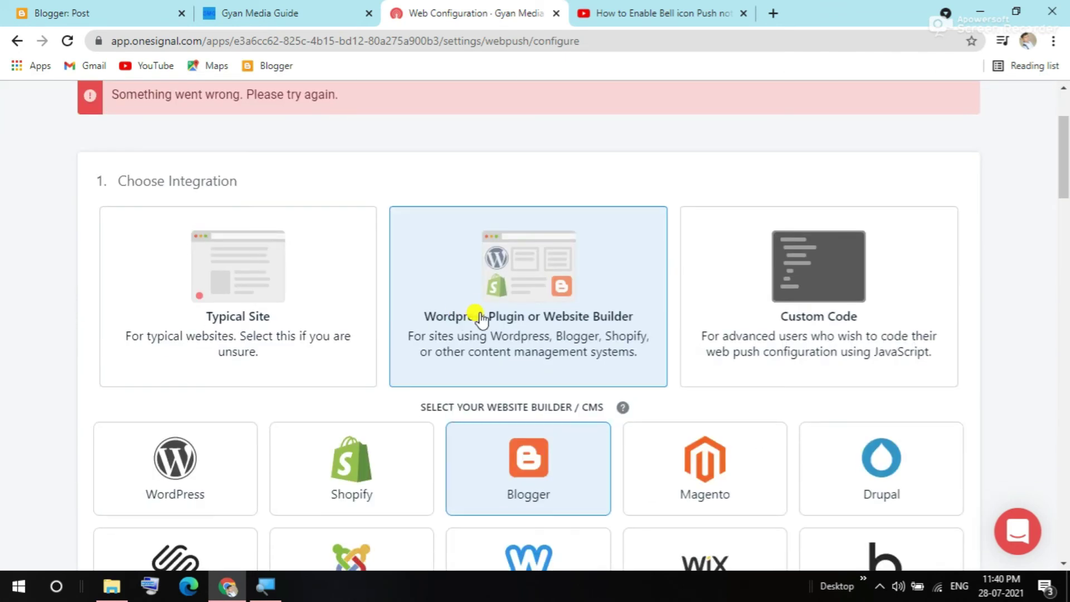
{"action": "scroll", "coordinate": [525, 406], "scroll_direction": "down", "scroll_amount": 8}
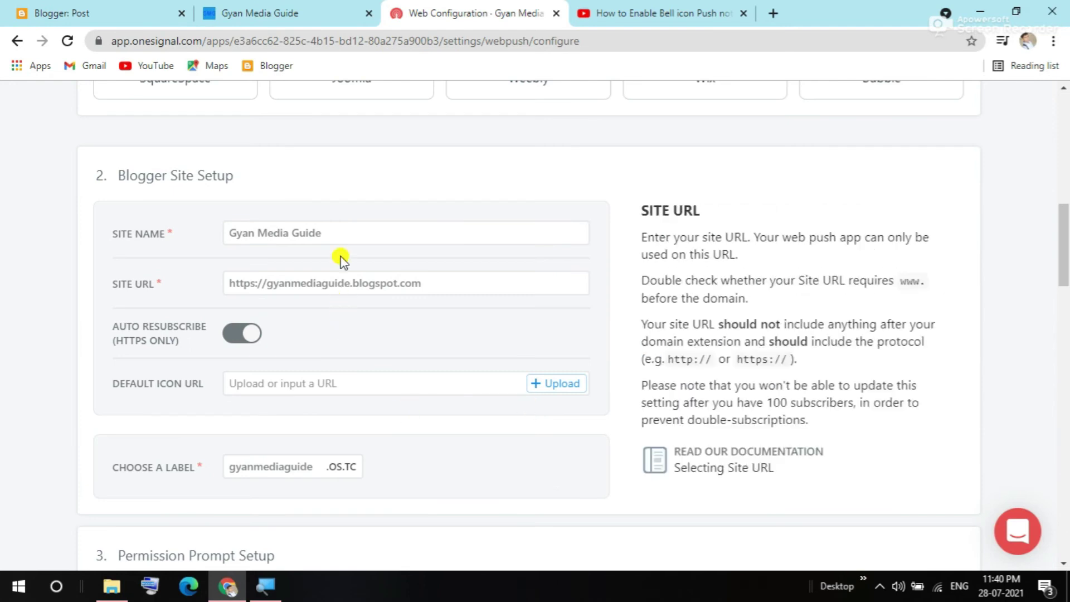
{"action": "left_click", "coordinate": [241, 336]}
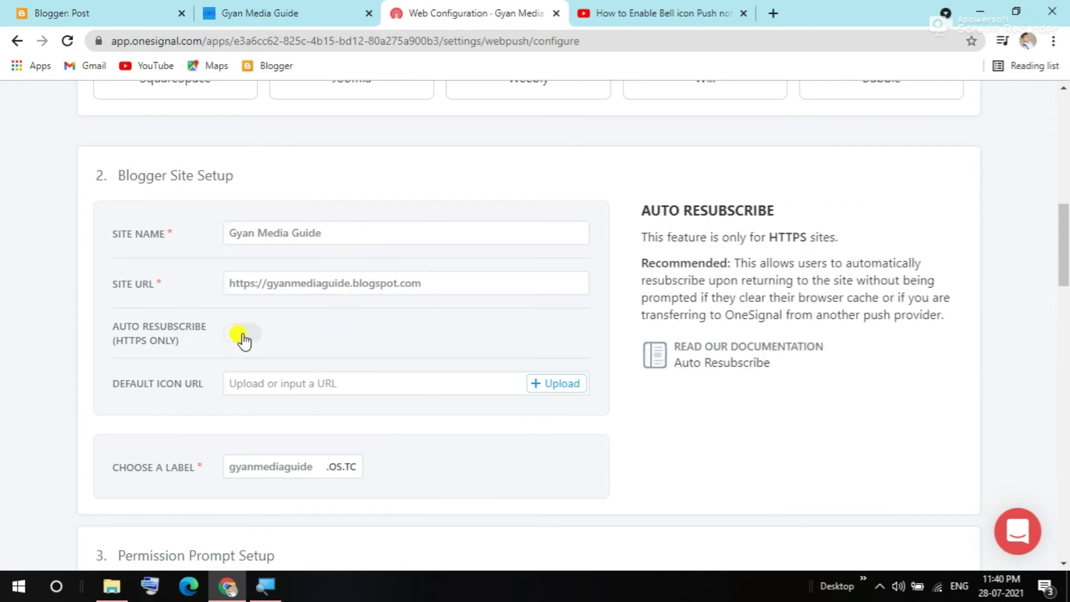
- Turn Auto Resubscribe back on in the Blogger site setup and save the web push configuration
{"action": "left_click", "coordinate": [243, 336]}
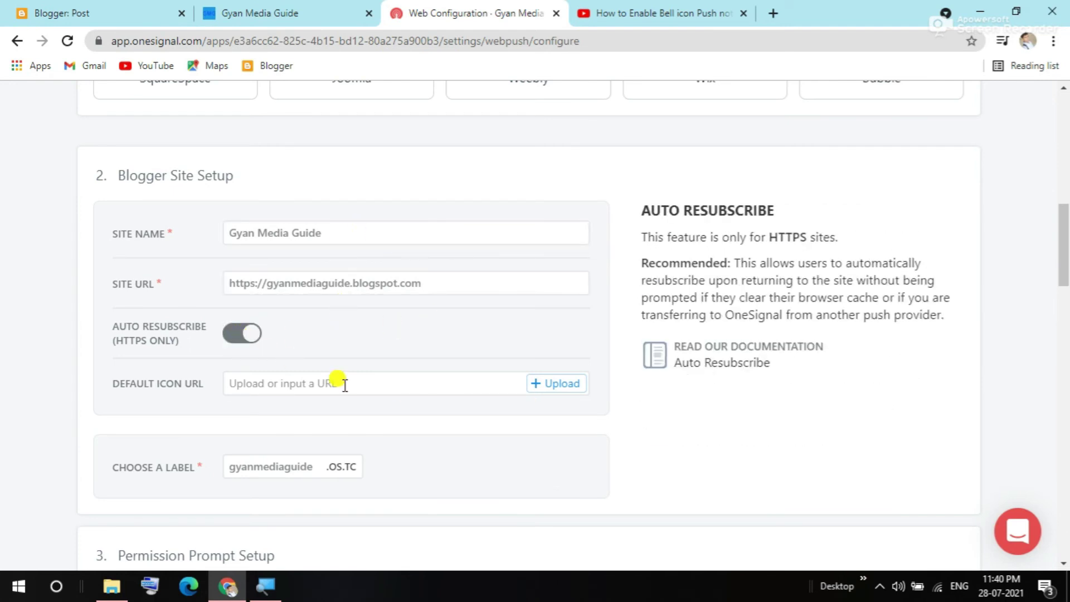
{"action": "left_click", "coordinate": [345, 384]}
{"action": "key", "text": "Return"}
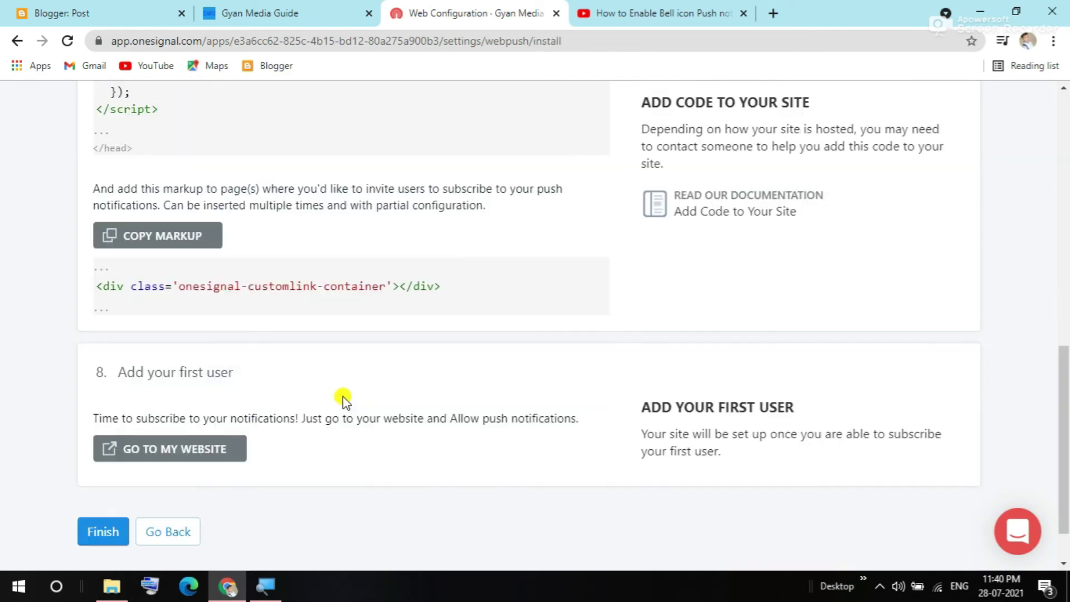
- Review the Add Code to Site instructions and copy the OneSignal script for the site's head section
{"action": "scroll", "coordinate": [326, 345], "scroll_direction": "up", "scroll_amount": 10}
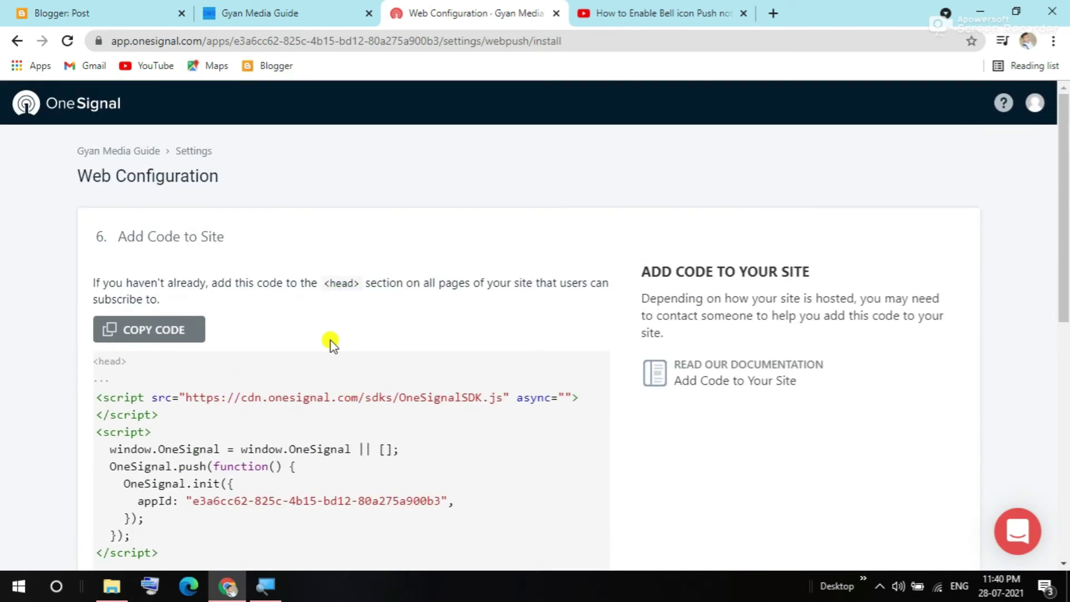
{"action": "scroll", "coordinate": [331, 341], "scroll_direction": "down", "scroll_amount": 5}
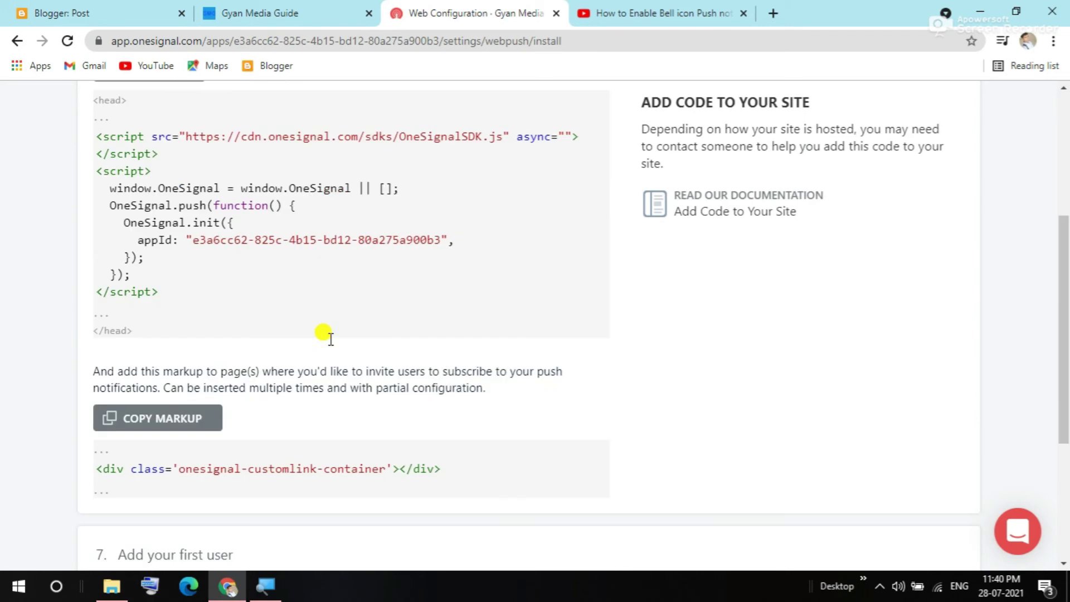
{"action": "scroll", "coordinate": [331, 341], "scroll_direction": "down", "scroll_amount": 2}
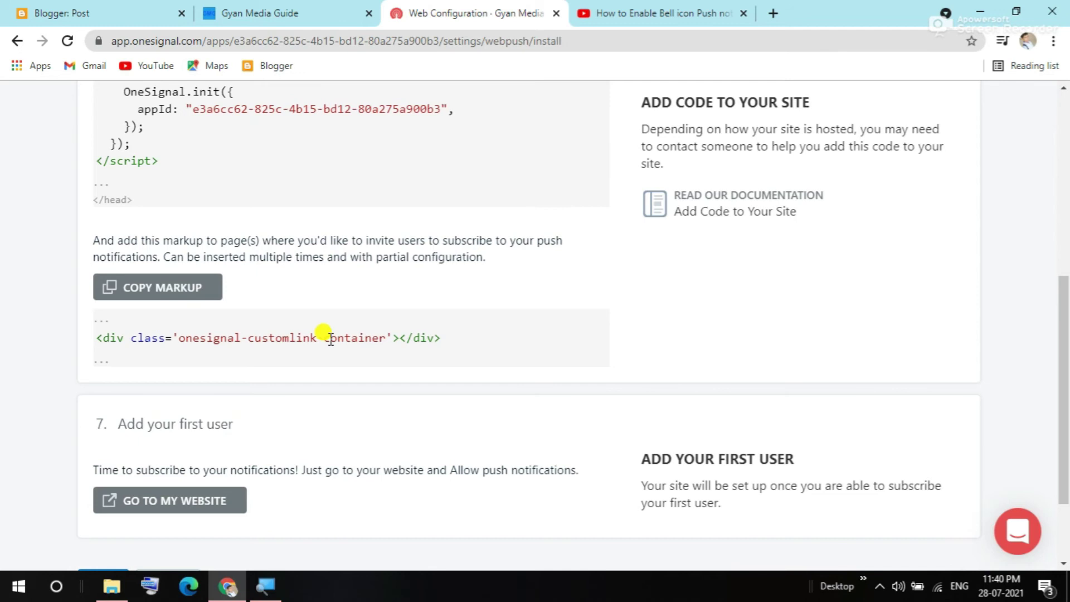
{"action": "scroll", "coordinate": [330, 339], "scroll_direction": "up", "scroll_amount": 4}
{"action": "scroll", "coordinate": [330, 339], "scroll_direction": "up", "scroll_amount": 2}
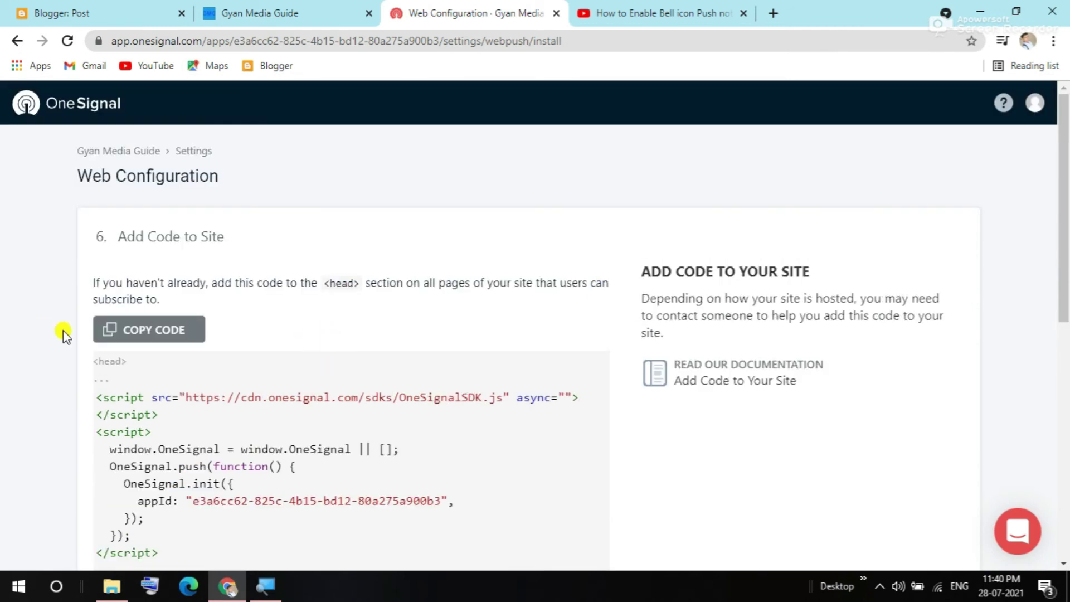
{"action": "left_click", "coordinate": [154, 334]}
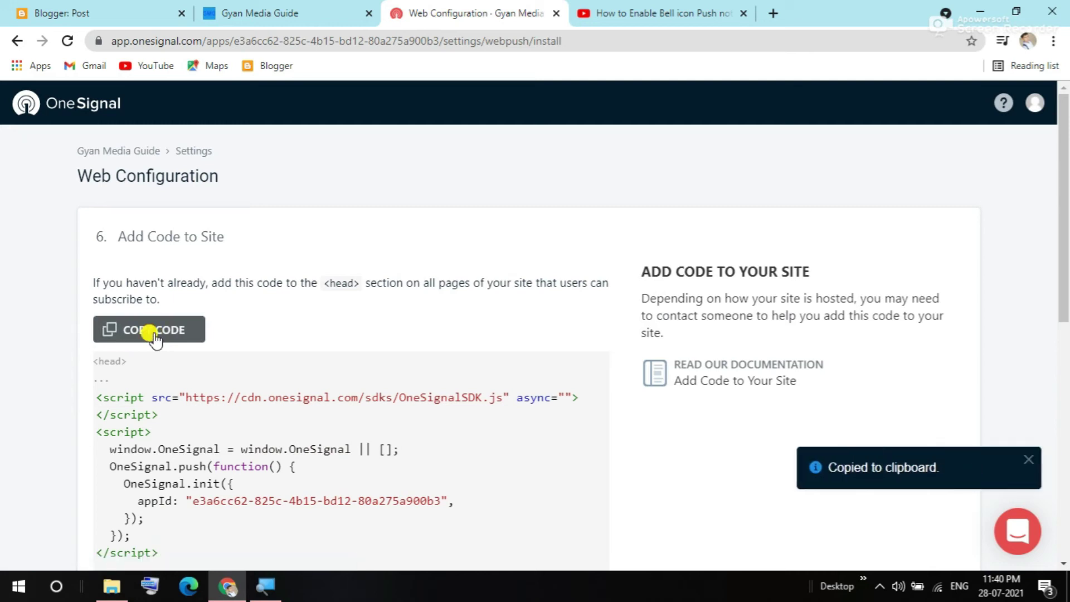
{"action": "scroll", "coordinate": [530, 456], "scroll_direction": "down", "scroll_amount": 2}
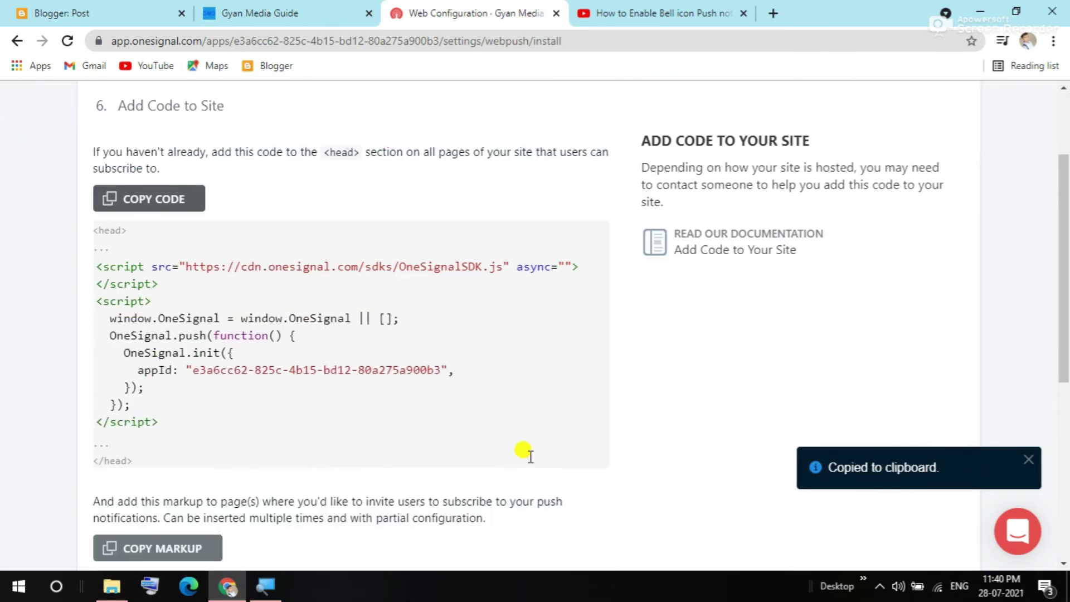
- Switch to Blogger and open the Gyan Media Guide blog's layout at the Sidebar A gadgets
{"action": "left_click", "coordinate": [72, 11]}
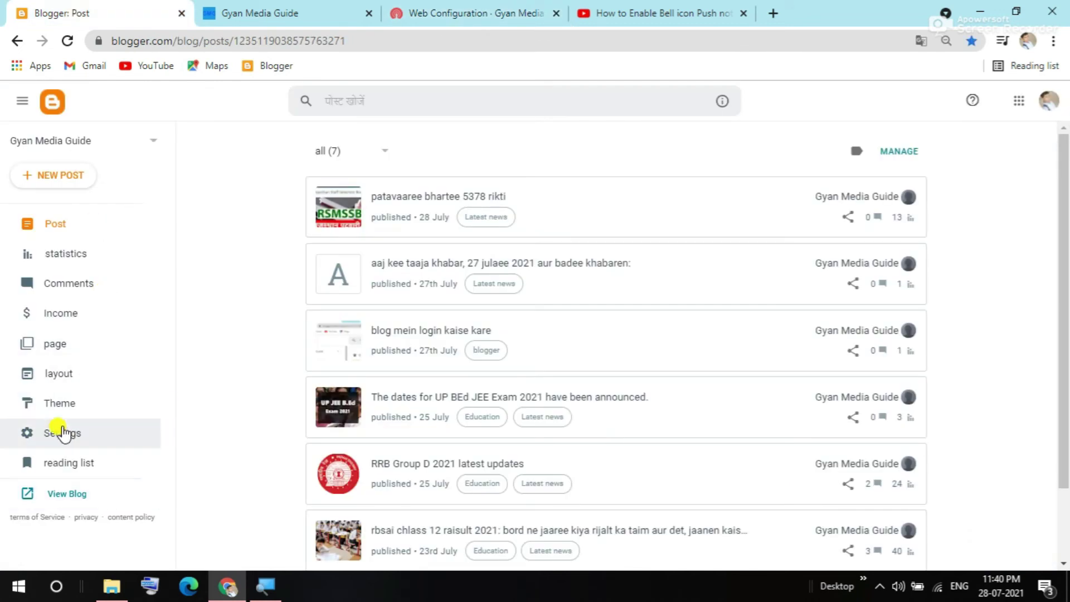
{"action": "left_click", "coordinate": [62, 373]}
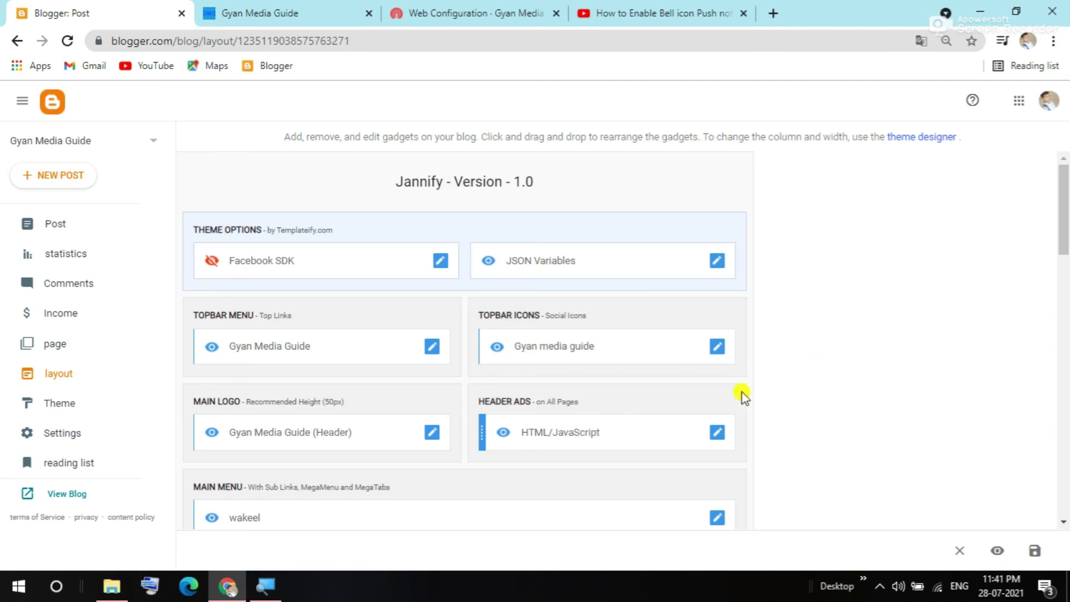
{"action": "scroll", "coordinate": [719, 399], "scroll_direction": "down", "scroll_amount": 5}
{"action": "scroll", "coordinate": [719, 390], "scroll_direction": "up", "scroll_amount": 2}
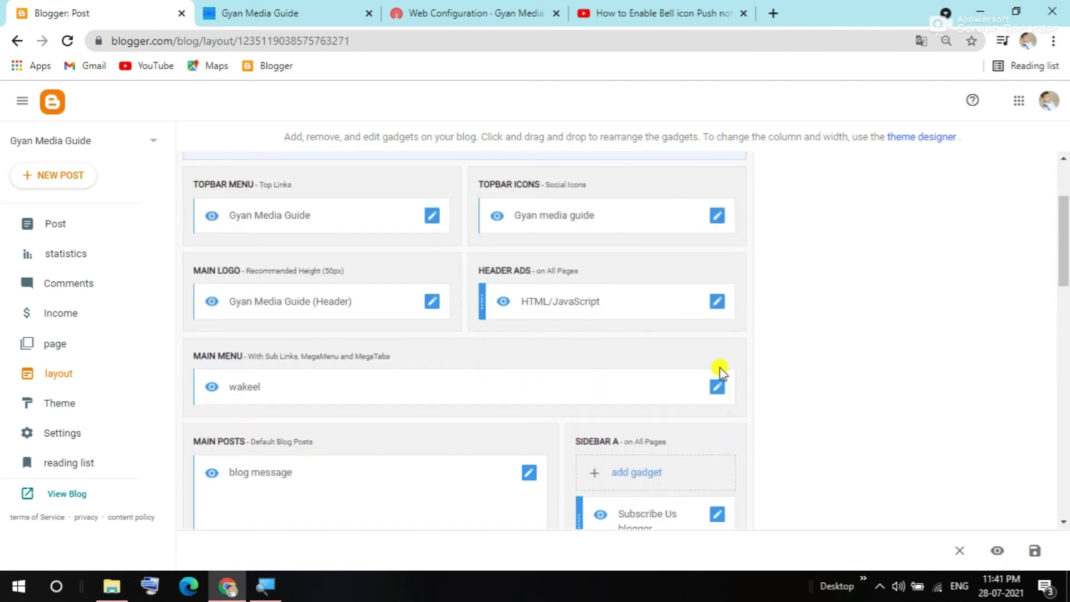
{"action": "scroll", "coordinate": [719, 372], "scroll_direction": "down", "scroll_amount": 2}
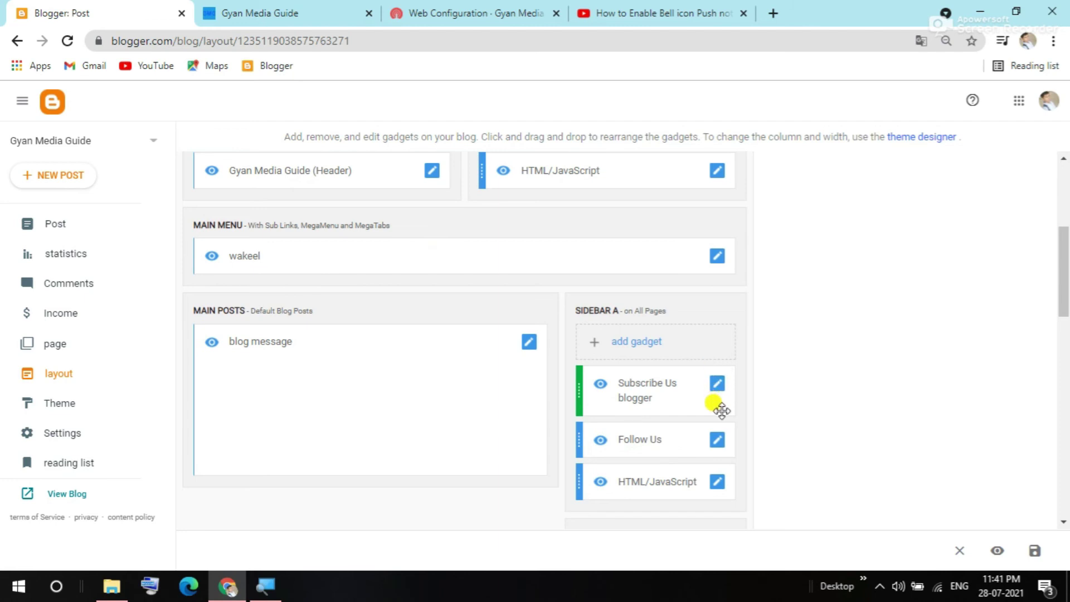
- Replace the content of Sidebar A's HTML/JavaScript gadget with the copied OneSignal script and save the gadget
{"action": "left_click", "coordinate": [717, 482]}
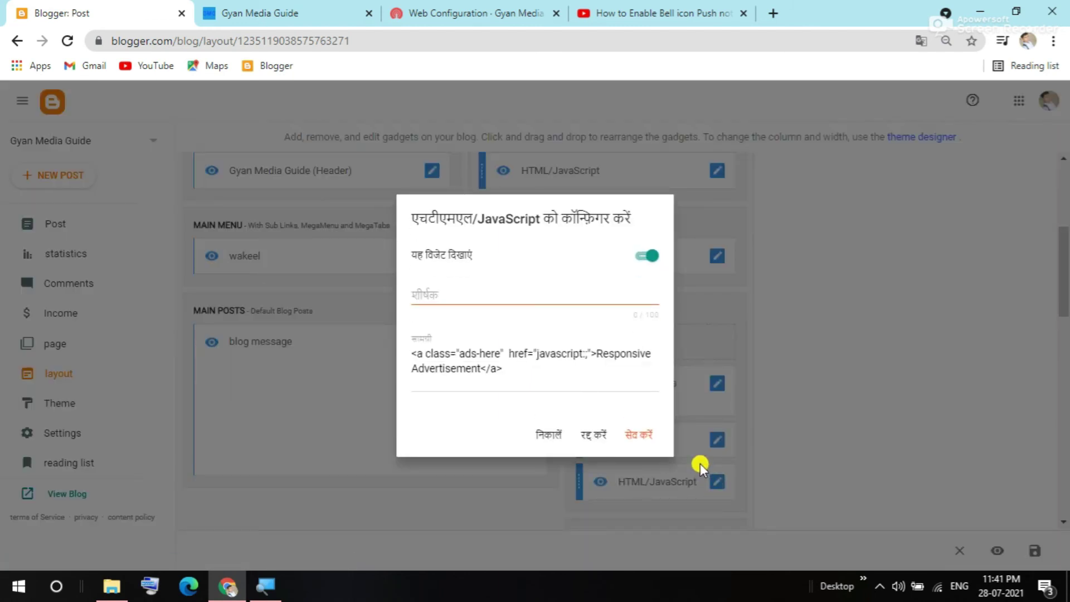
{"action": "left_click", "coordinate": [537, 365]}
{"action": "key", "text": "ctrl+a"}
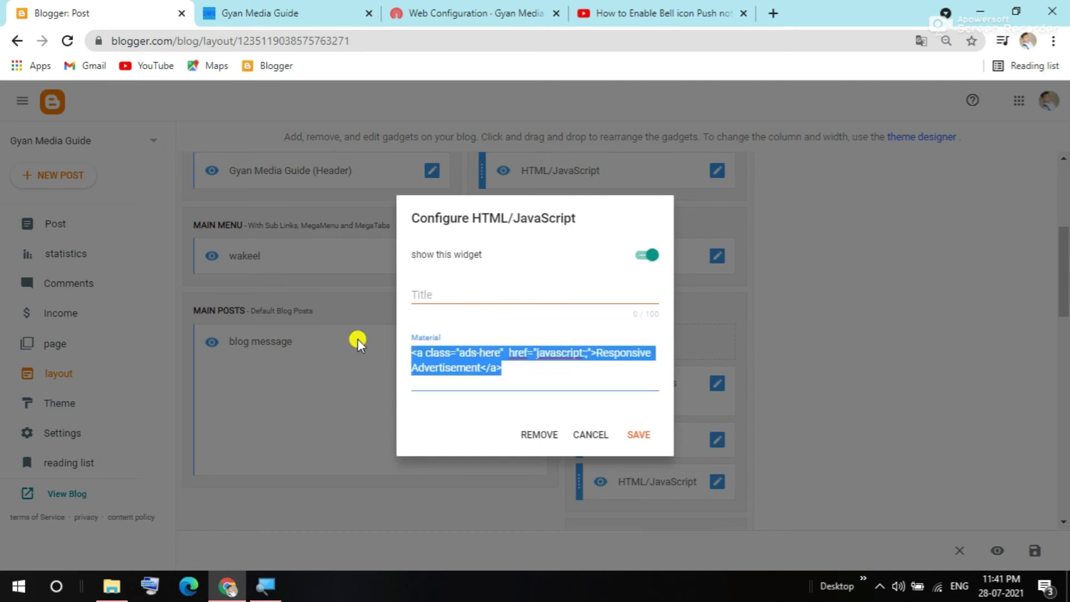
{"action": "right_click", "coordinate": [431, 350]}
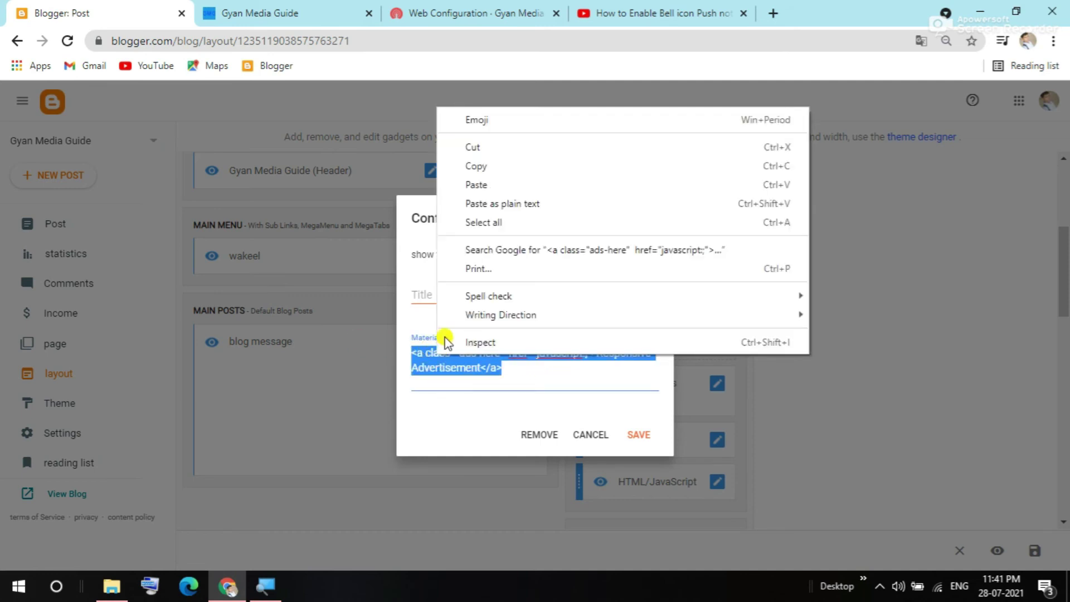
{"action": "left_click", "coordinate": [478, 179]}
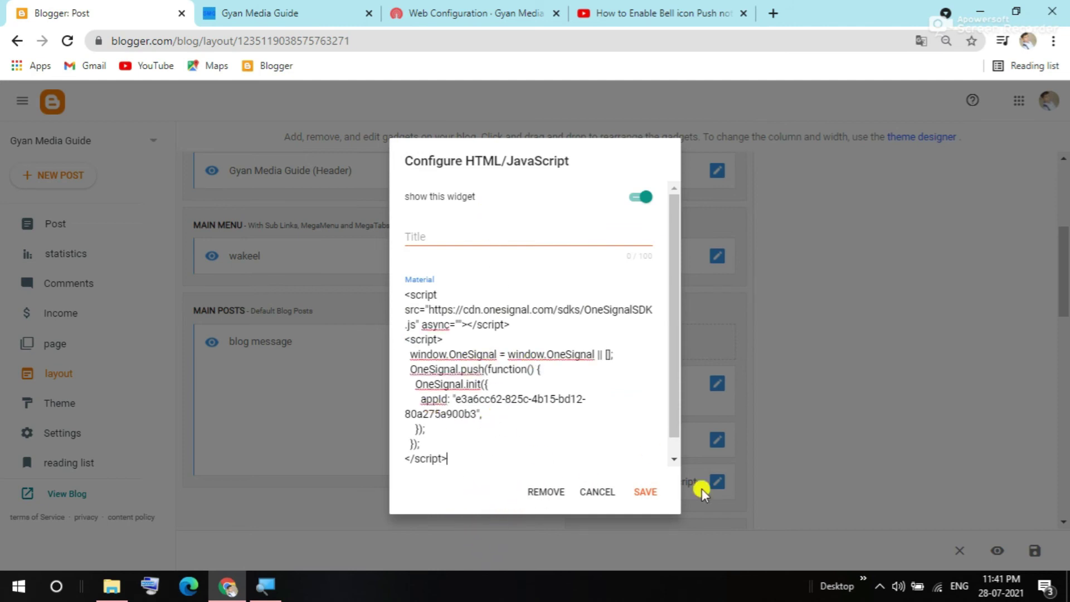
{"action": "left_click", "coordinate": [649, 495]}
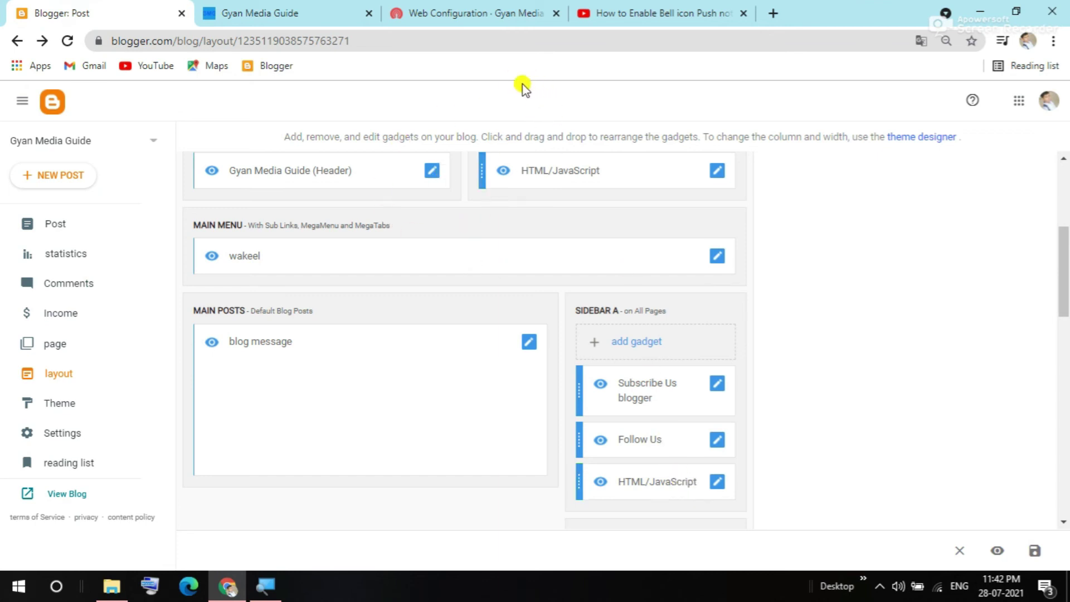
- Return to the OneSignal web configuration and finish the setup
{"action": "left_click", "coordinate": [443, 12]}
{"action": "scroll", "coordinate": [558, 382], "scroll_direction": "down", "scroll_amount": 6}
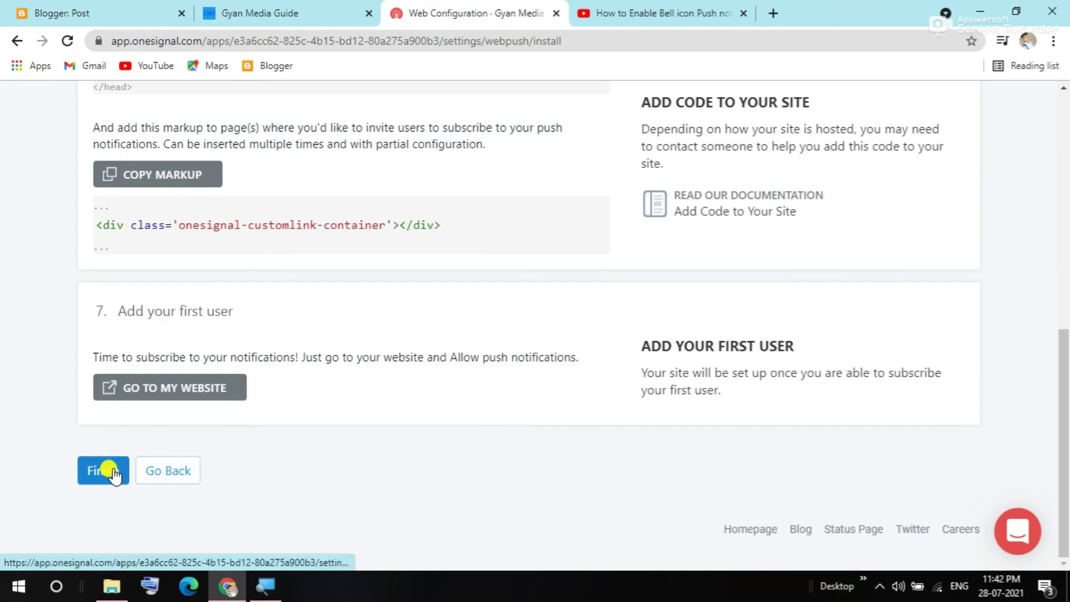
{"action": "left_click", "coordinate": [109, 470]}
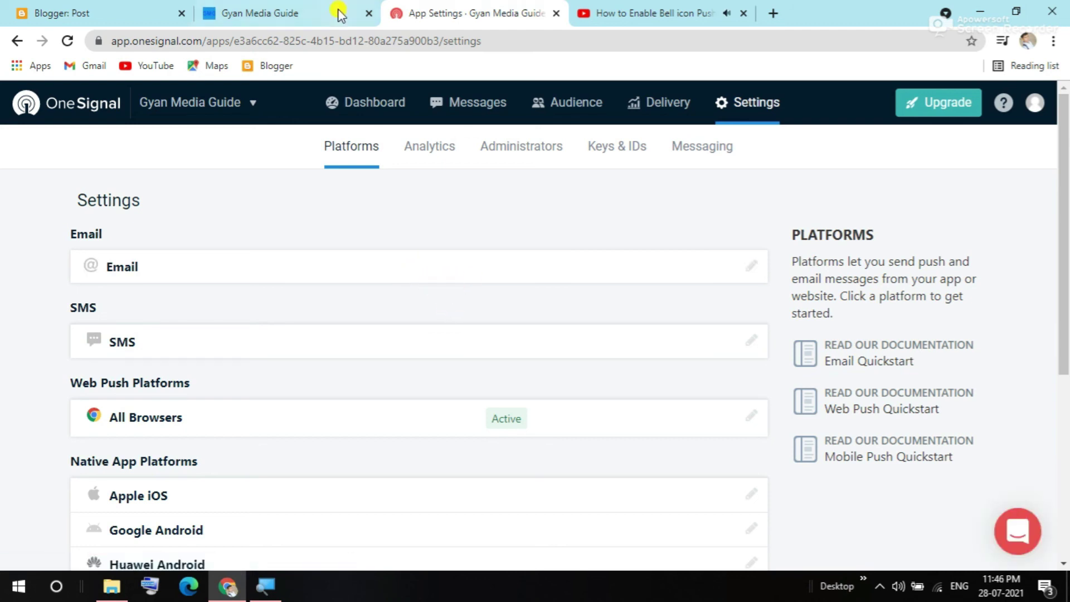
- Reload the Gyan Media Guide blog and check its home page for the notification subscription prompt
{"action": "left_click", "coordinate": [334, 12]}
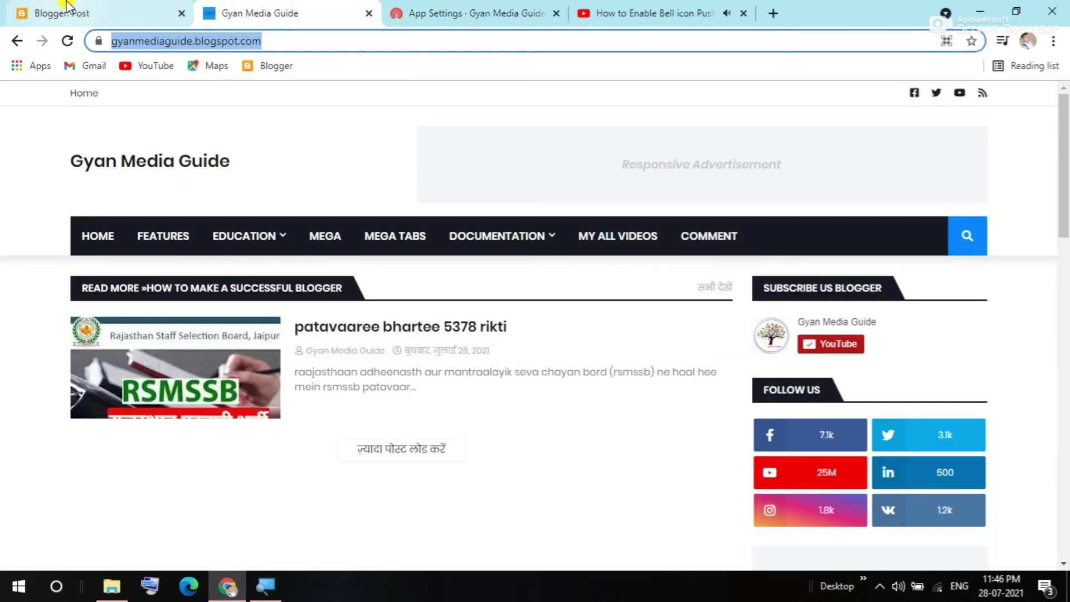
{"action": "left_click", "coordinate": [65, 8]}
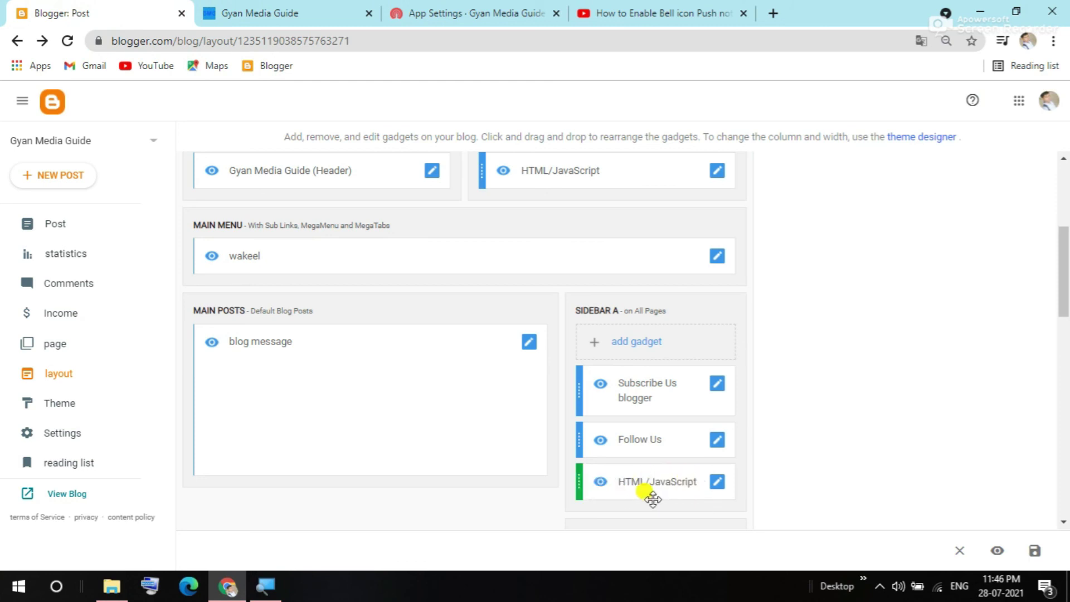
{"action": "left_click", "coordinate": [251, 12]}
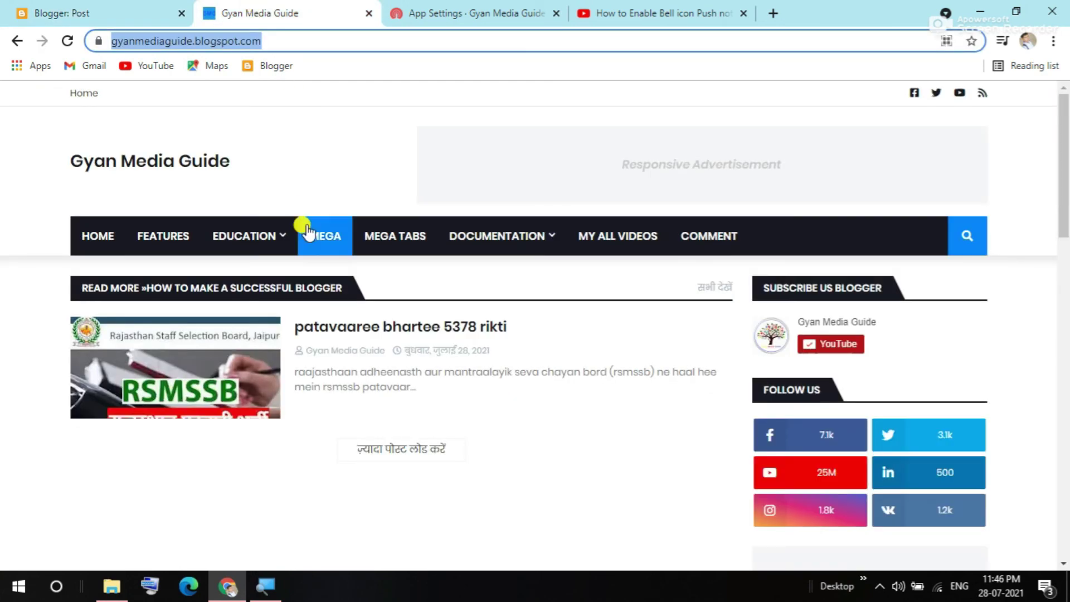
{"action": "left_click", "coordinate": [69, 49]}
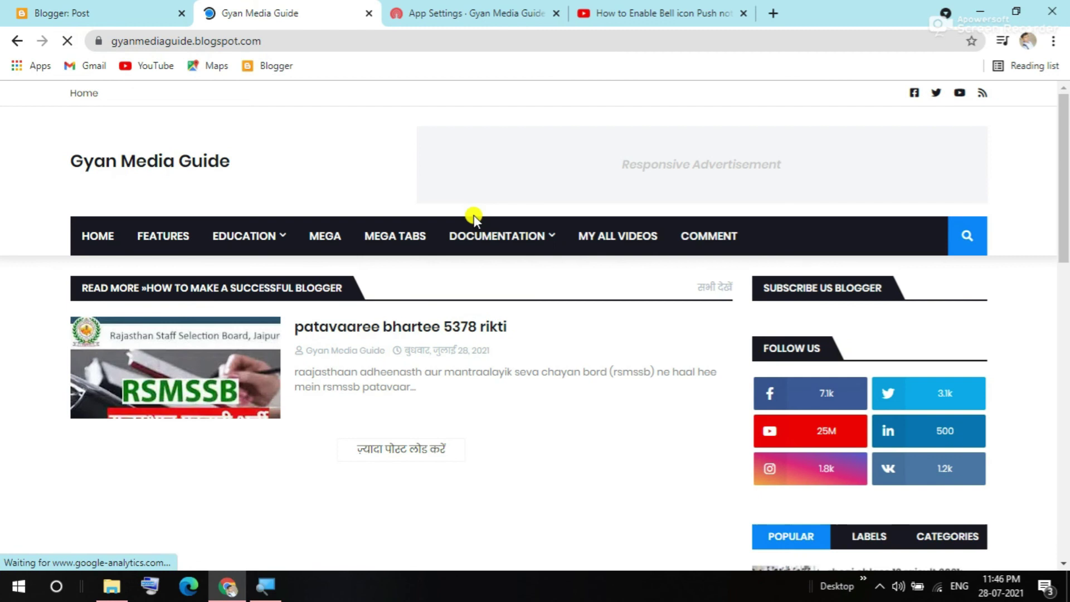
{"action": "mouse_move", "coordinate": [475, 226]}
{"action": "scroll", "coordinate": [475, 225], "scroll_direction": "down", "scroll_amount": 1}
{"action": "scroll", "coordinate": [475, 225], "scroll_direction": "down", "scroll_amount": 1}
{"action": "scroll", "coordinate": [475, 225], "scroll_direction": "up", "scroll_amount": 2}
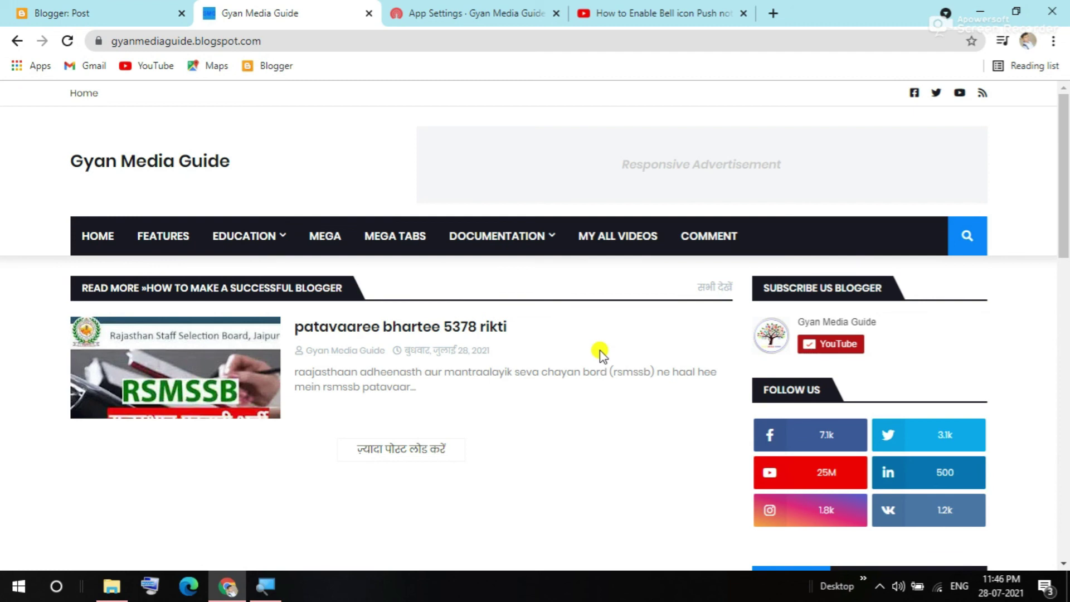
{"action": "scroll", "coordinate": [600, 351], "scroll_direction": "down", "scroll_amount": 5}
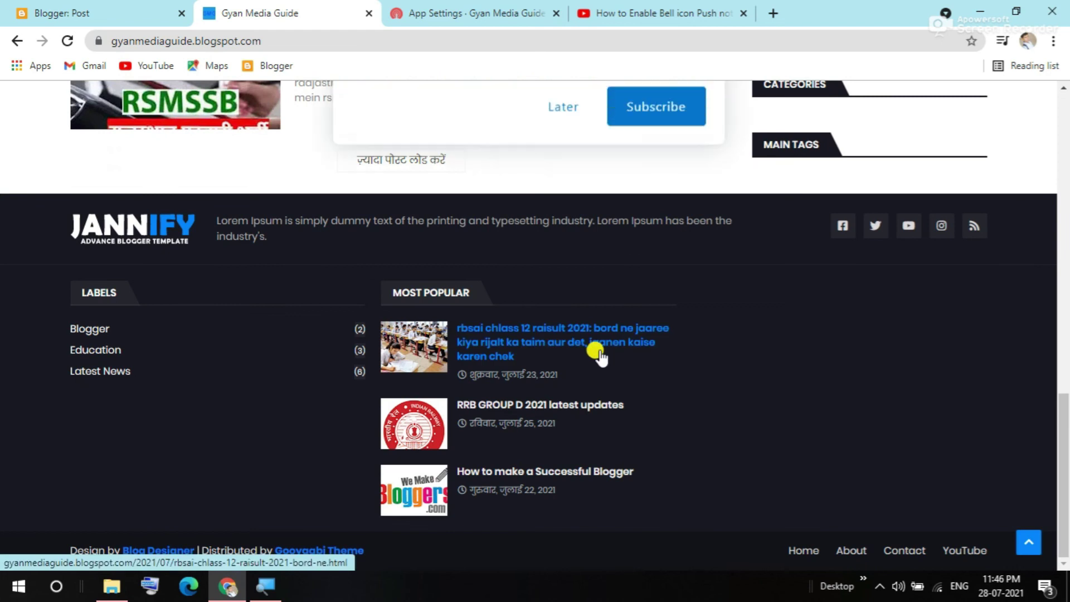
{"action": "scroll", "coordinate": [600, 352], "scroll_direction": "up", "scroll_amount": 3}
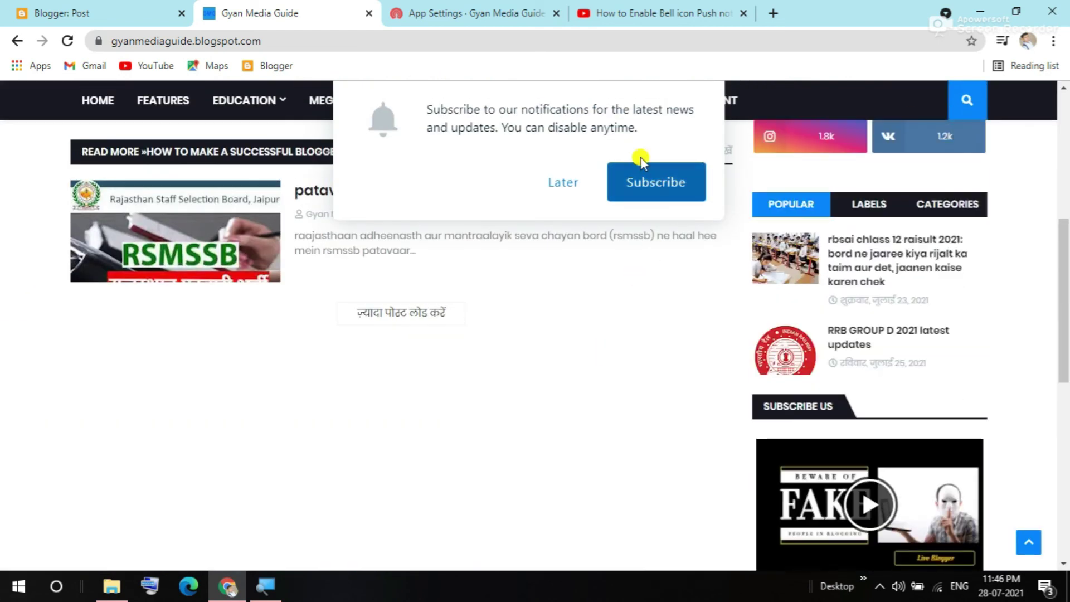
- Subscribe to the blog's push notifications and allow gyanmediaguide.os.tc to show notifications
{"action": "left_click", "coordinate": [629, 185]}
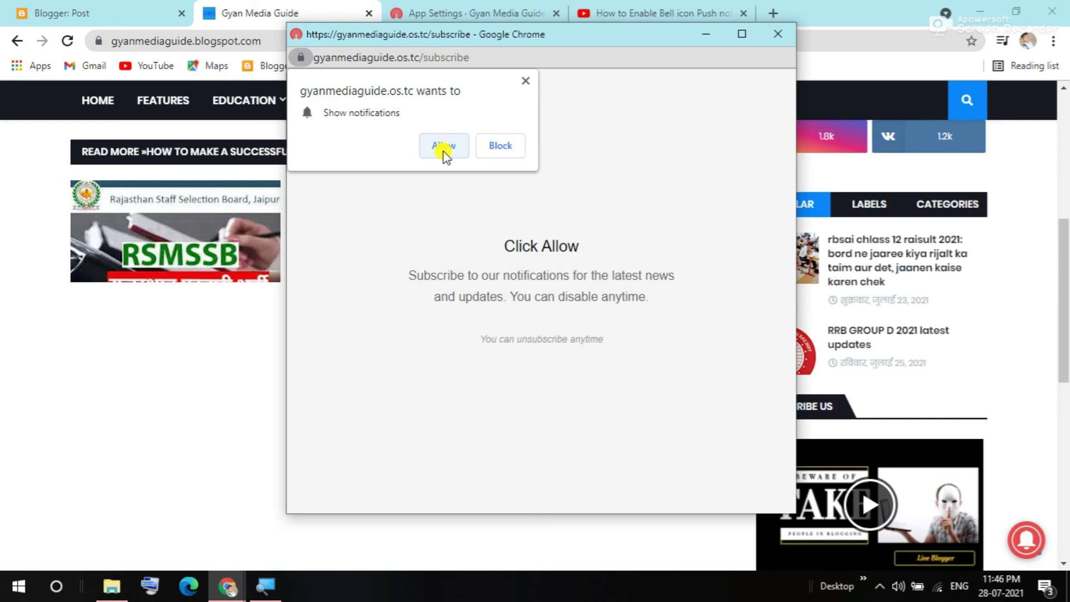
{"action": "left_click", "coordinate": [444, 147]}
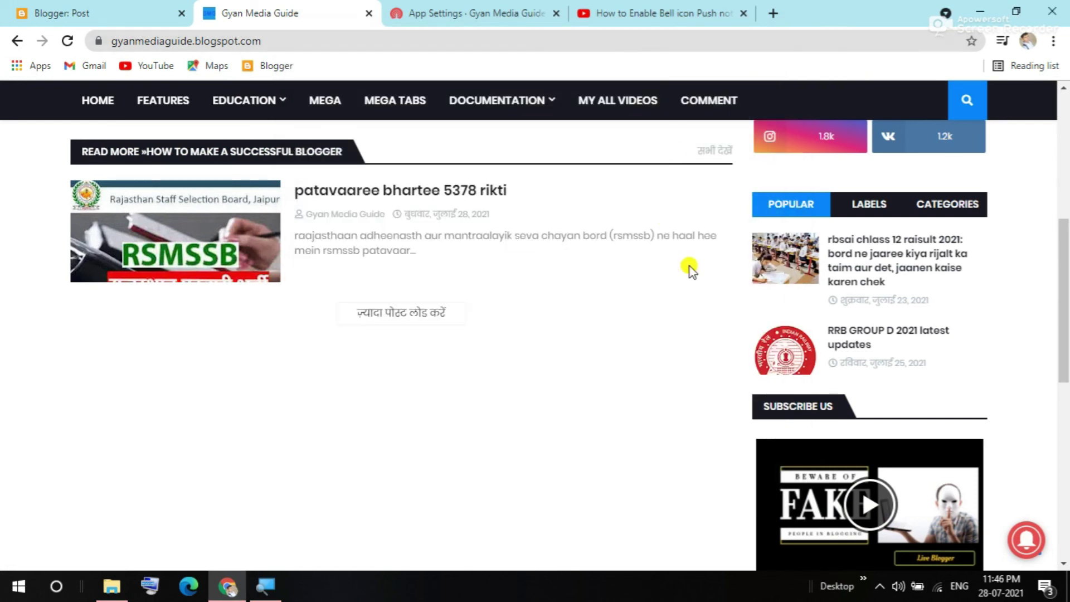
{"action": "scroll", "coordinate": [609, 172], "scroll_direction": "down", "scroll_amount": 3}
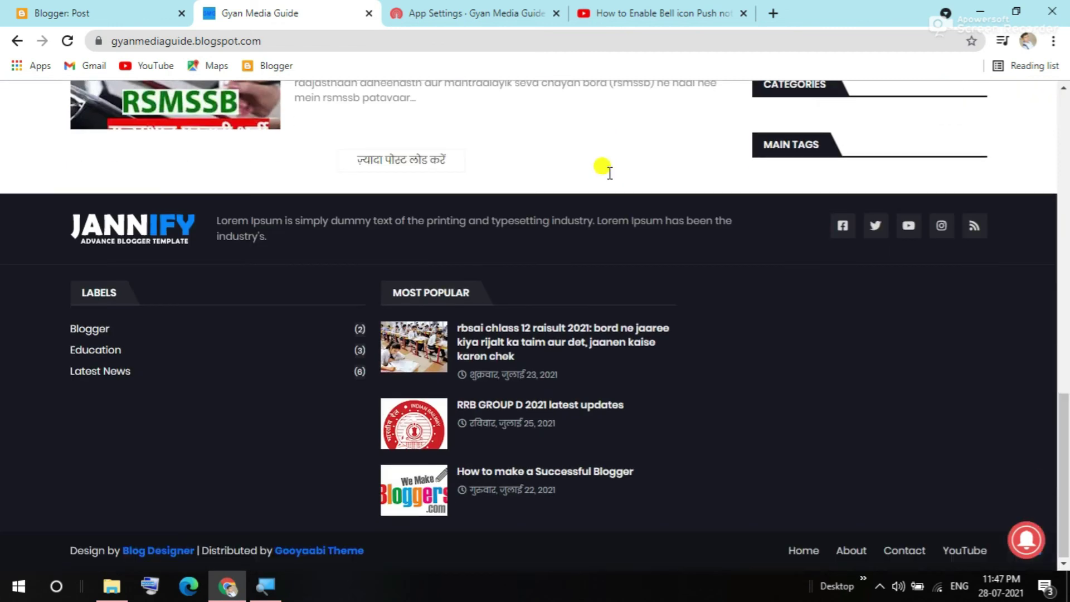
{"action": "scroll", "coordinate": [616, 223], "scroll_direction": "up", "scroll_amount": 3}
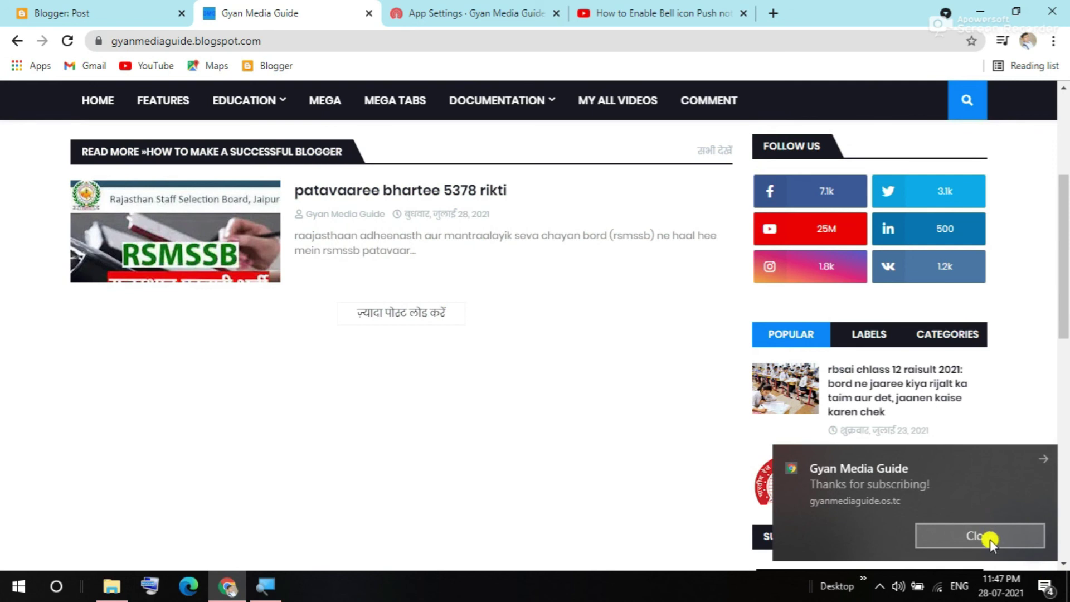
- Dismiss the desktop welcome notification and check the subscription status on the blog's bell icon
{"action": "left_click", "coordinate": [961, 535]}
{"action": "mouse_move", "coordinate": [1034, 553]}
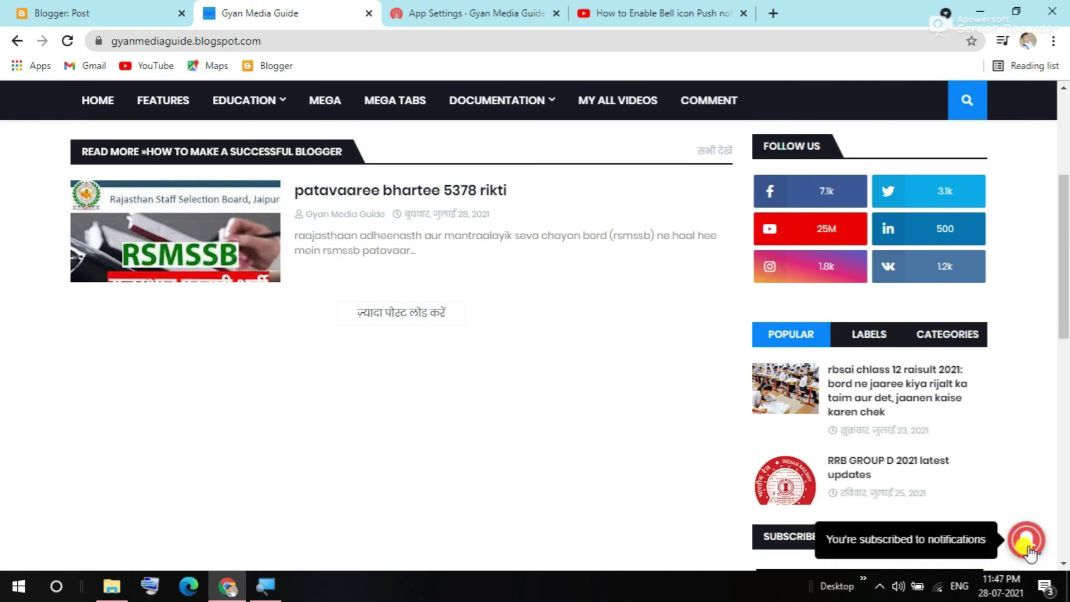
{"action": "scroll", "coordinate": [790, 478], "scroll_direction": "up", "scroll_amount": 3}
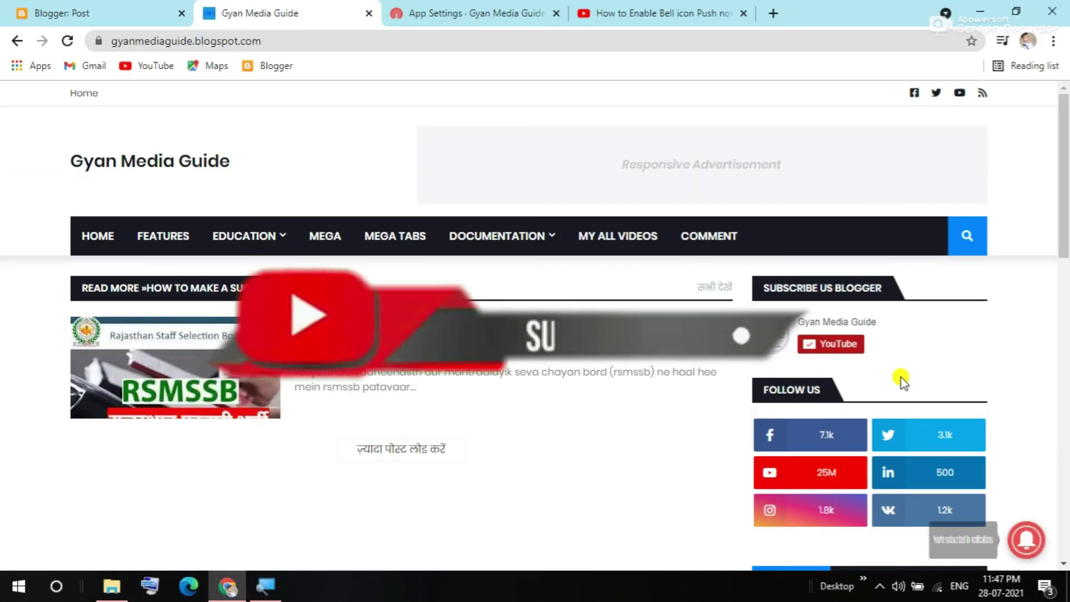
- Switch to the OneSignal app settings and review the list of push platforms
{"action": "left_click", "coordinate": [523, 16]}
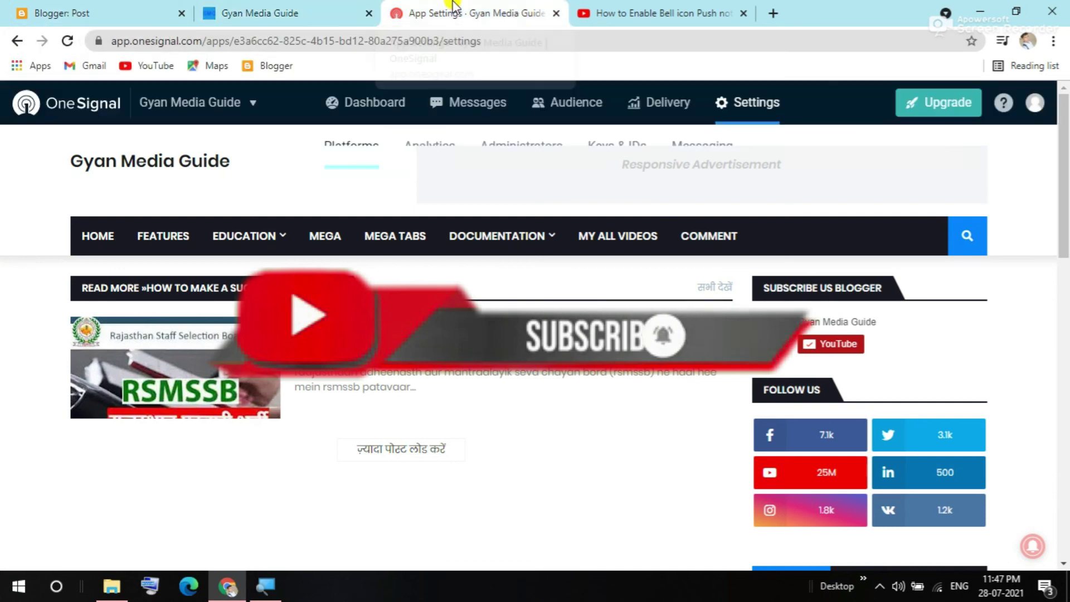
{"action": "scroll", "coordinate": [472, 313], "scroll_direction": "down", "scroll_amount": 5}
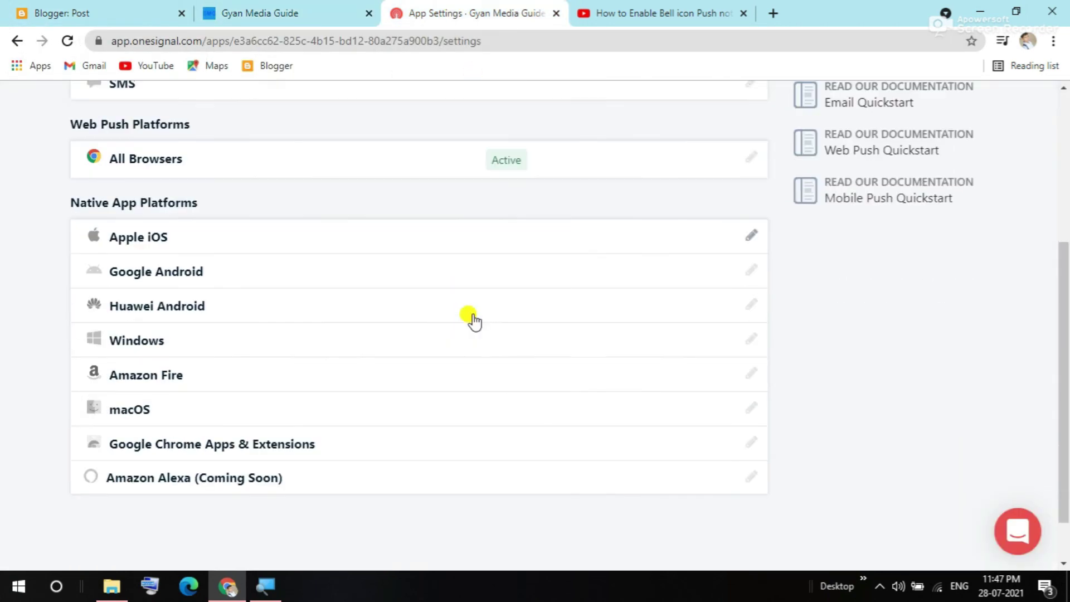
{"action": "scroll", "coordinate": [473, 316], "scroll_direction": "up", "scroll_amount": 5}
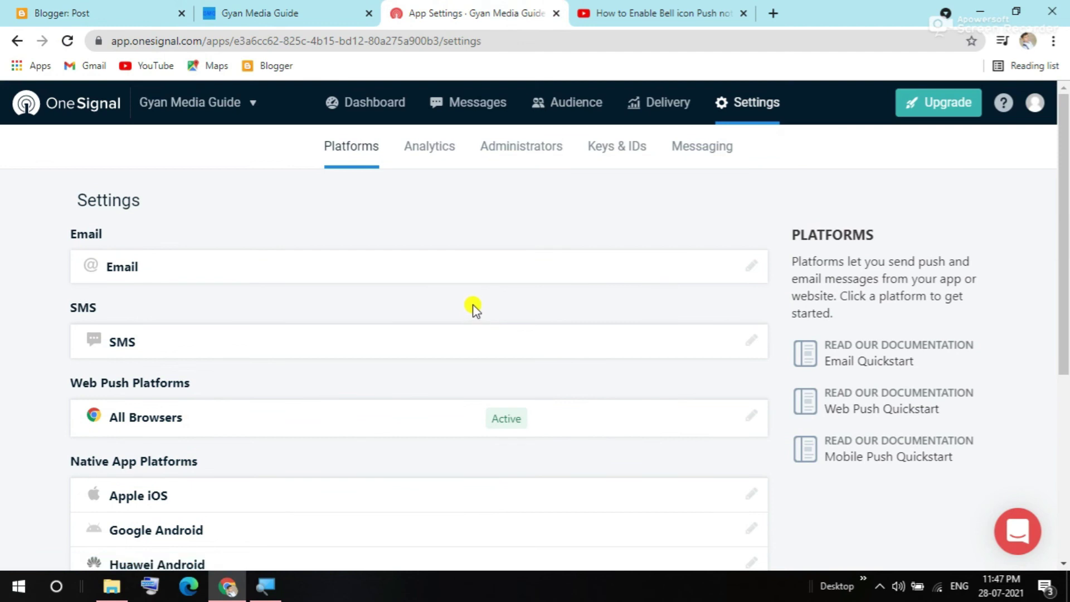